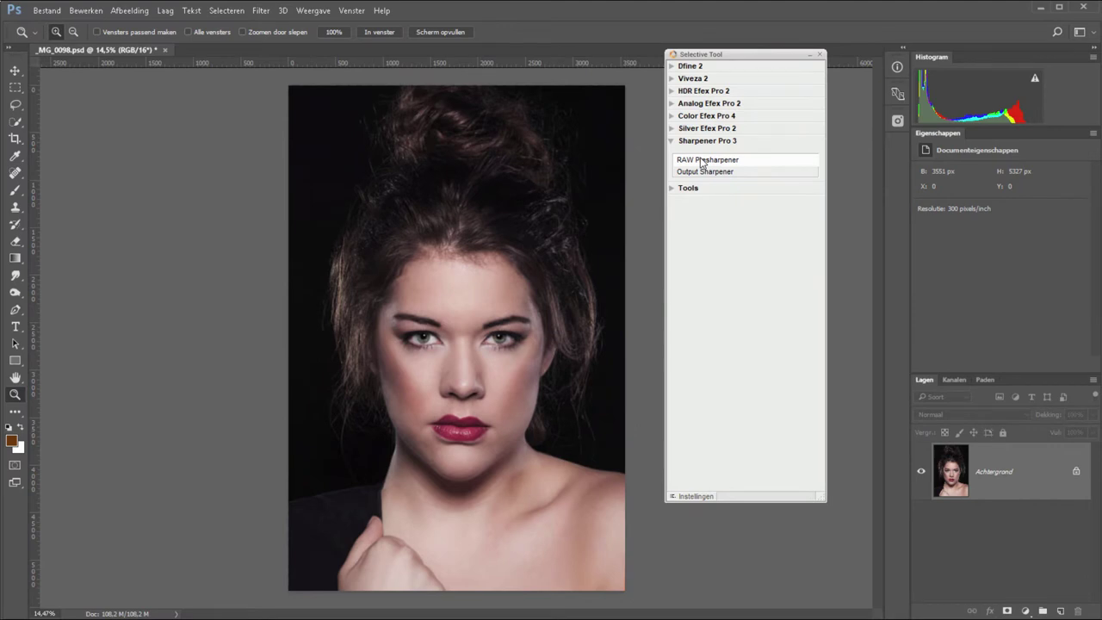
pyautogui.click(702, 164)
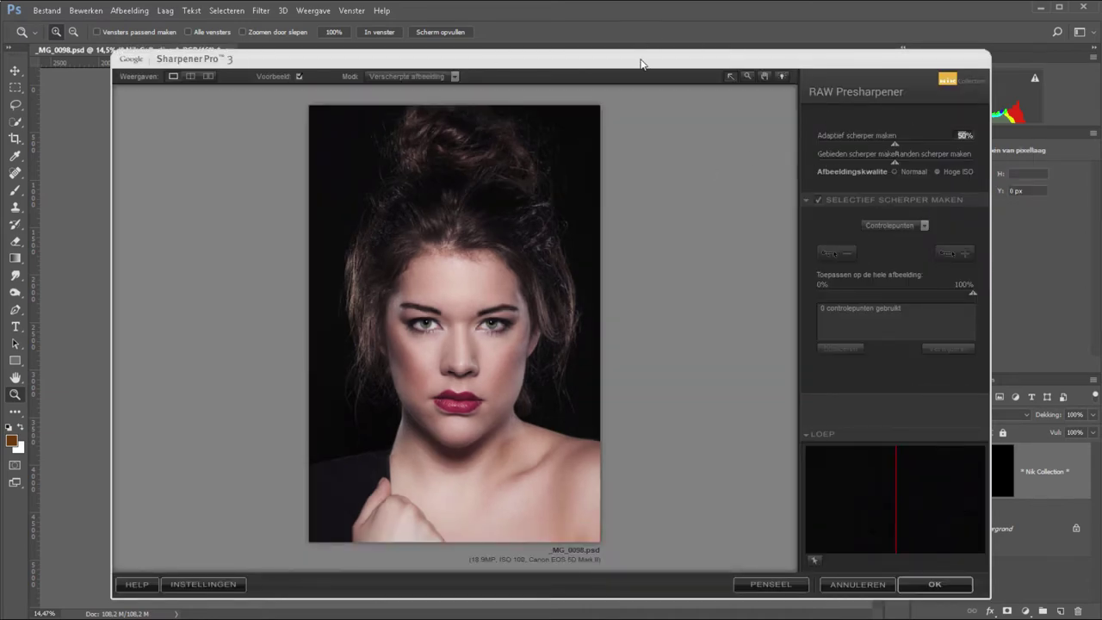
pyautogui.moveTo(644, 62); pyautogui.dragTo(529, 19)
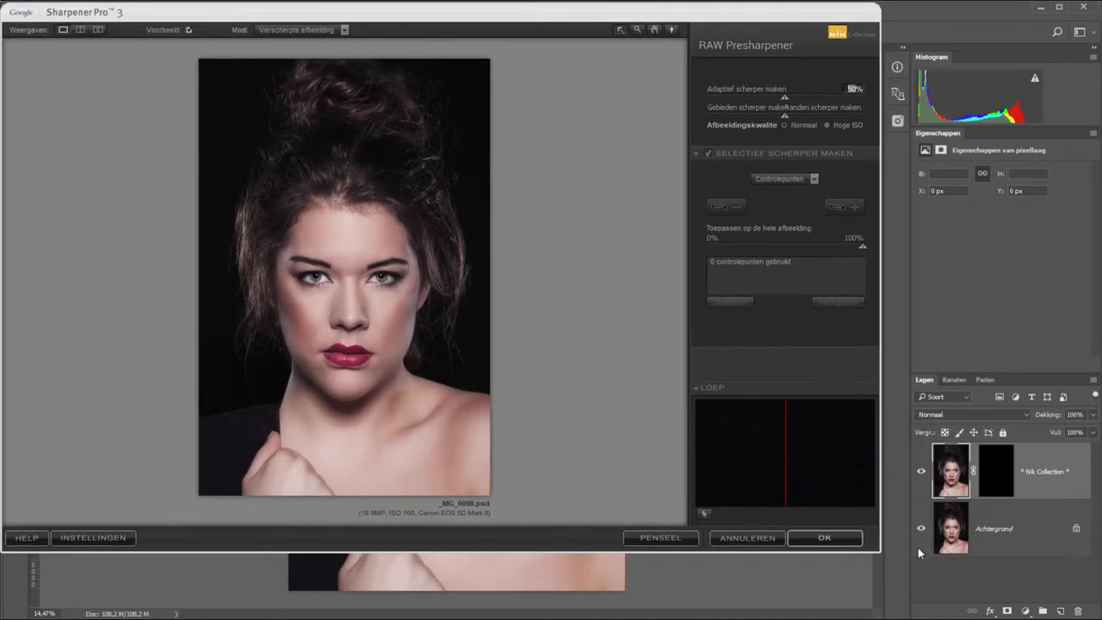
pyautogui.moveTo(877, 546); pyautogui.dragTo(1086, 609)
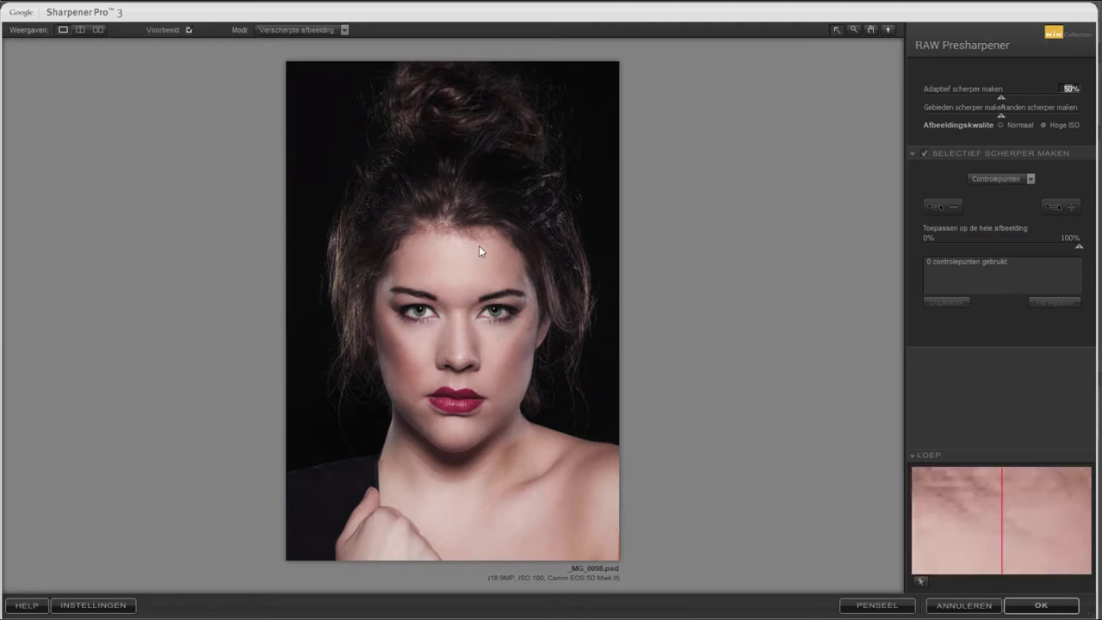
pyautogui.moveTo(1017, 95); pyautogui.dragTo(1011, 96)
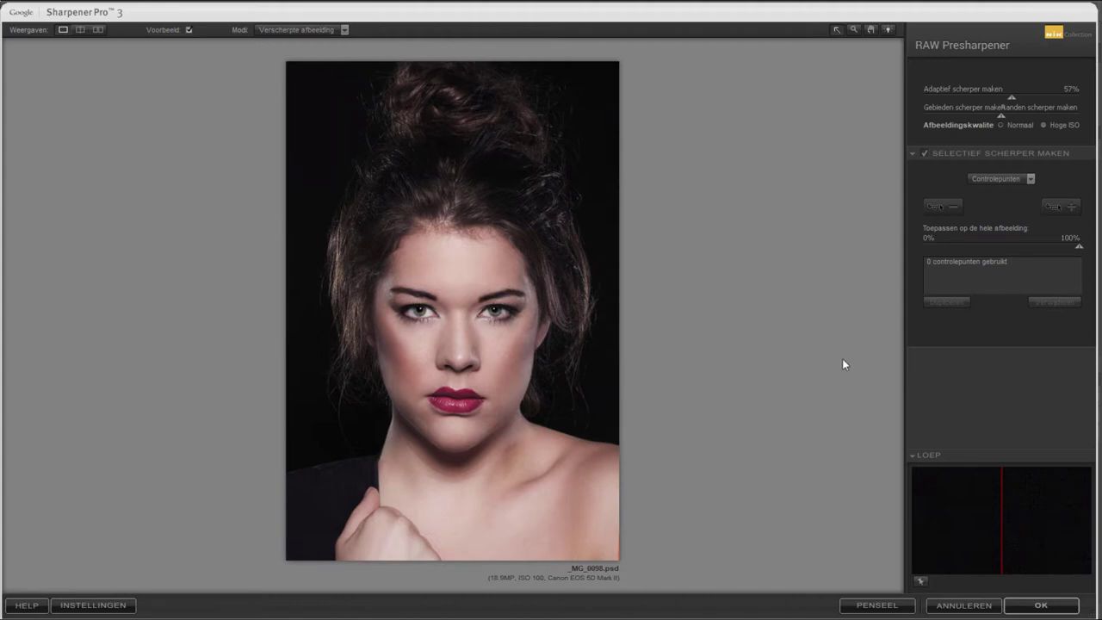
pyautogui.click(982, 606)
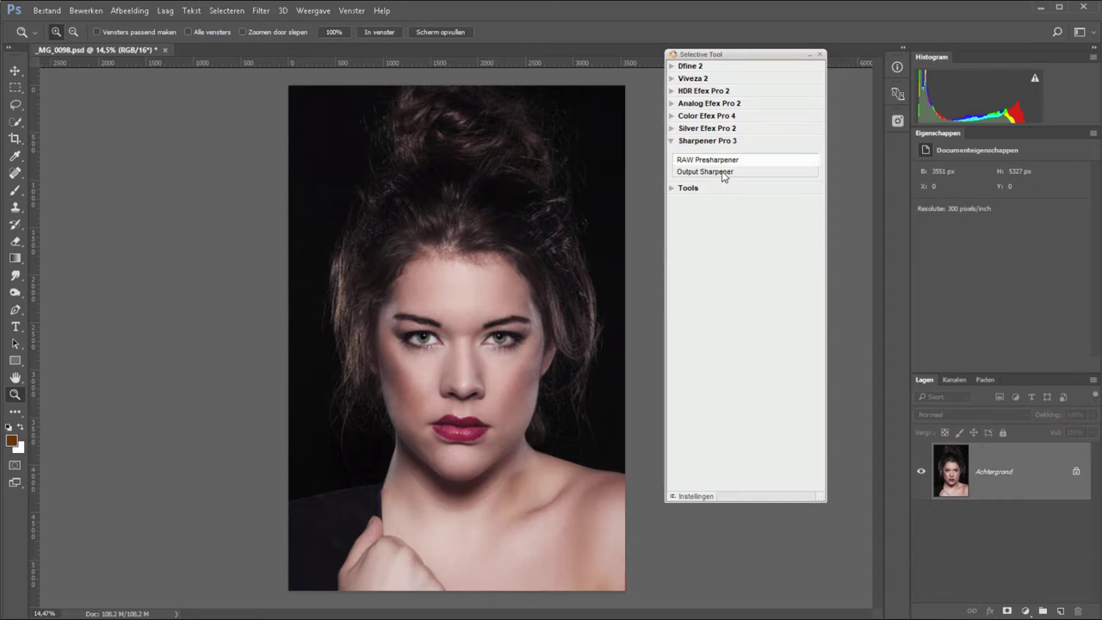
# - Launch Output Sharpener on the portrait in split preview, sweeping the divider left then far right
pyautogui.click(718, 172)
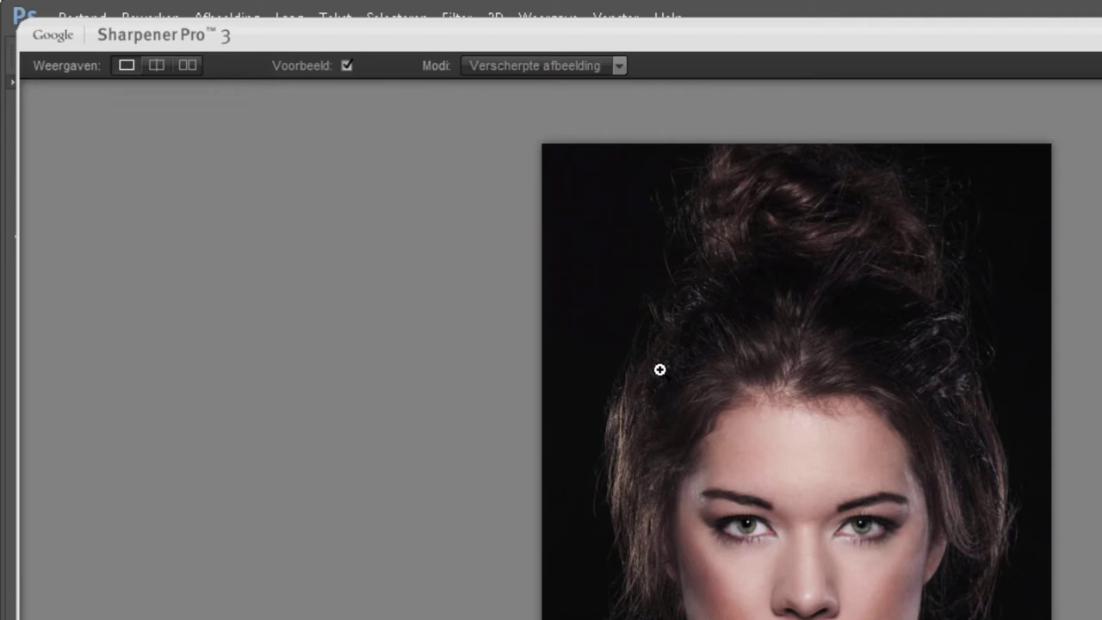
pyautogui.click(157, 66)
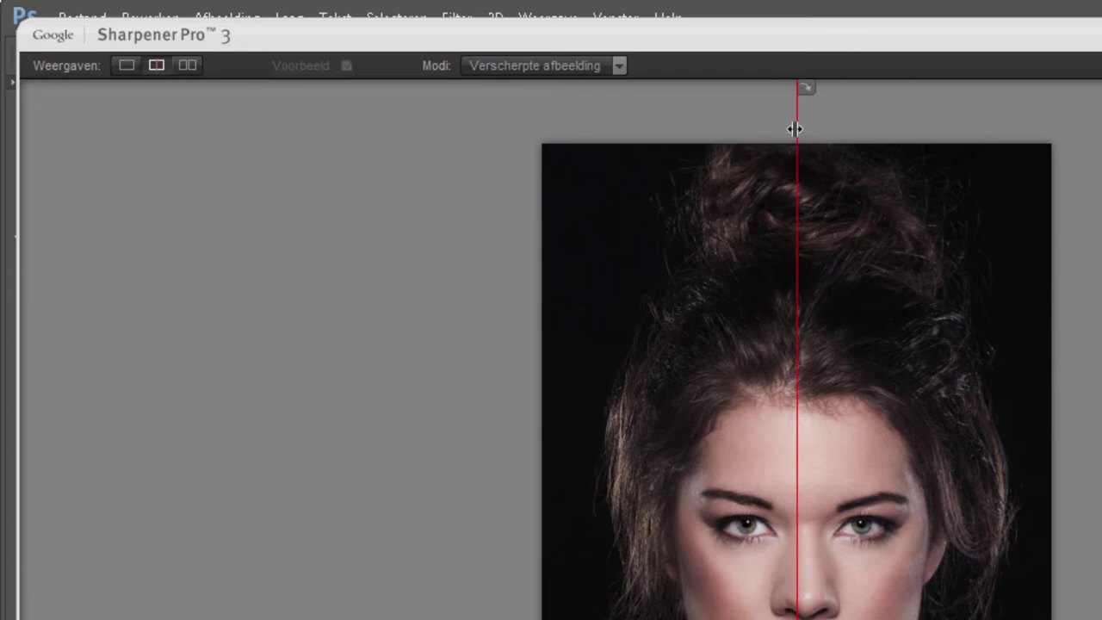
pyautogui.moveTo(794, 129); pyautogui.dragTo(691, 129)
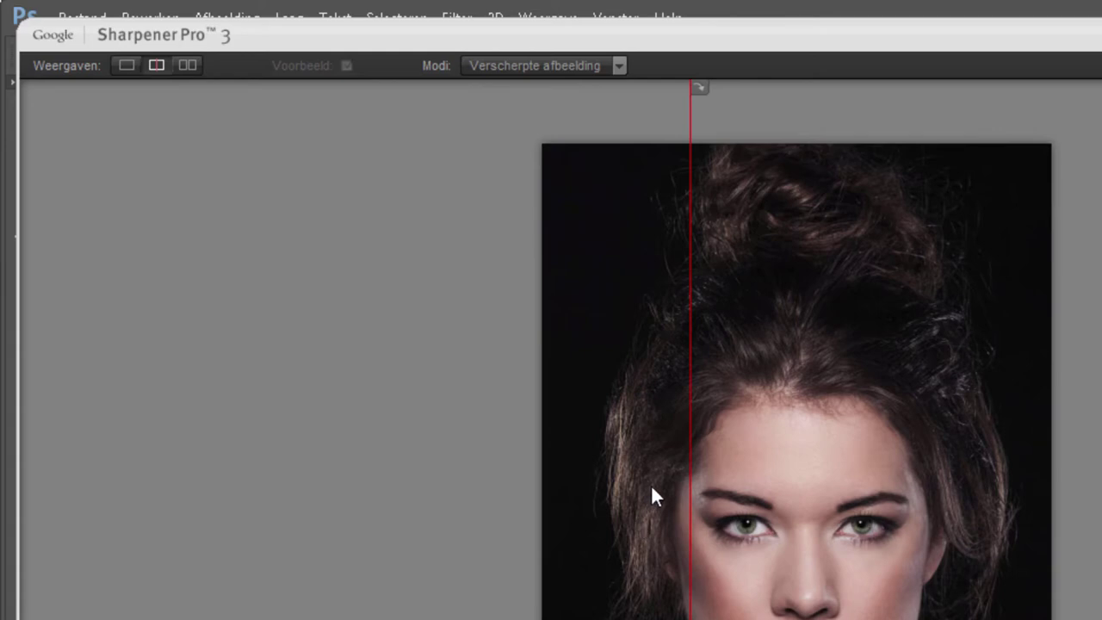
pyautogui.moveTo(694, 112); pyautogui.dragTo(942, 138)
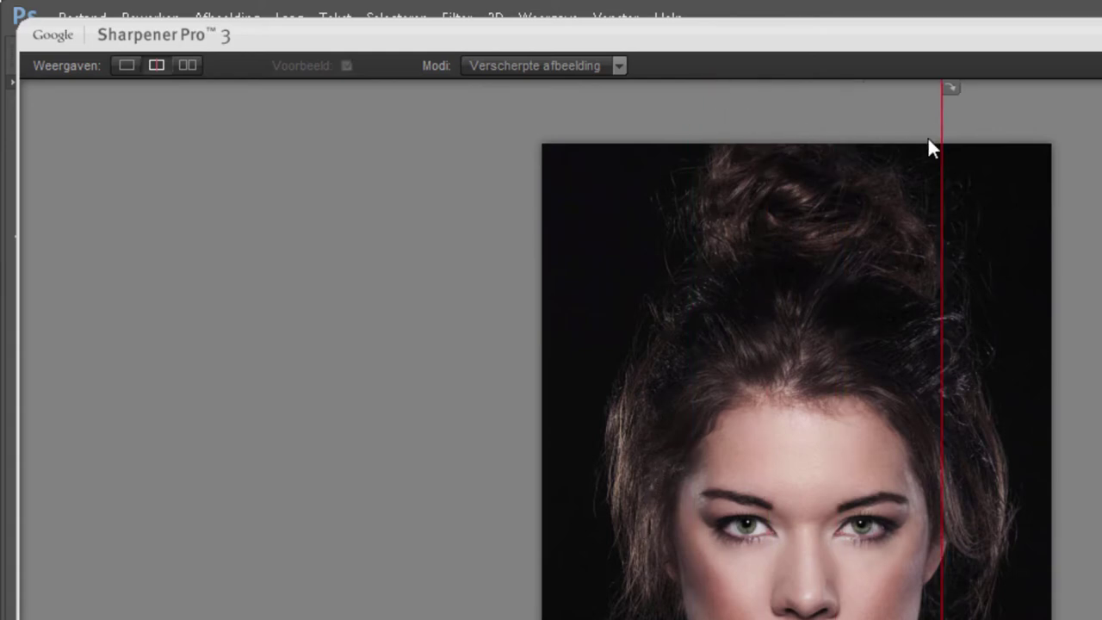
# - Show original and sharpened side by side at 100% zoom, panned from forehead to the eye
pyautogui.click(187, 66)
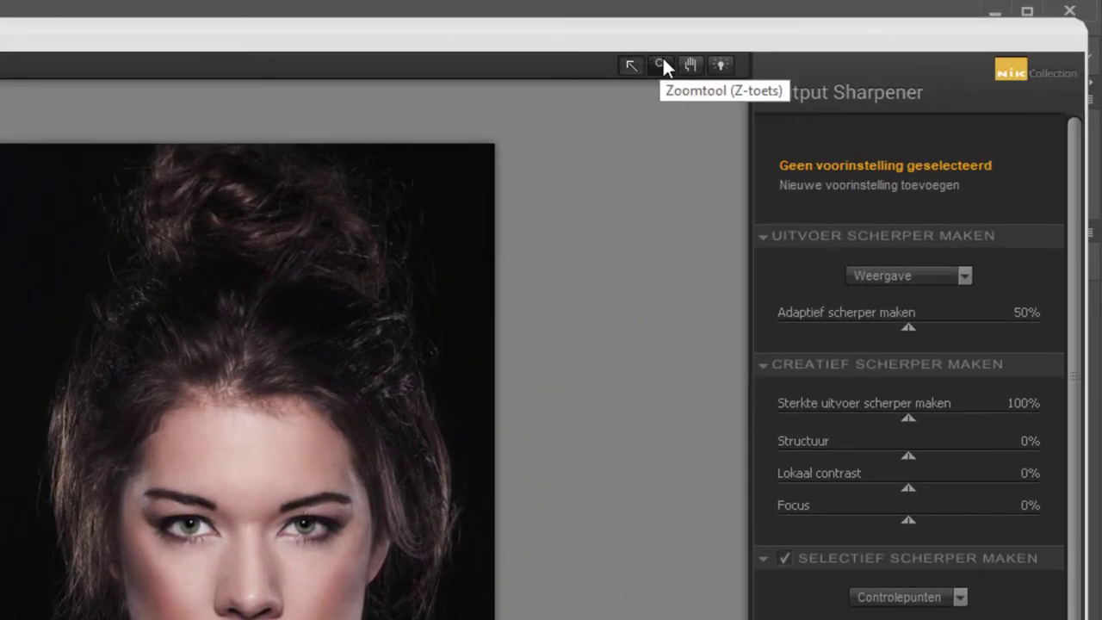
pyautogui.click(660, 66)
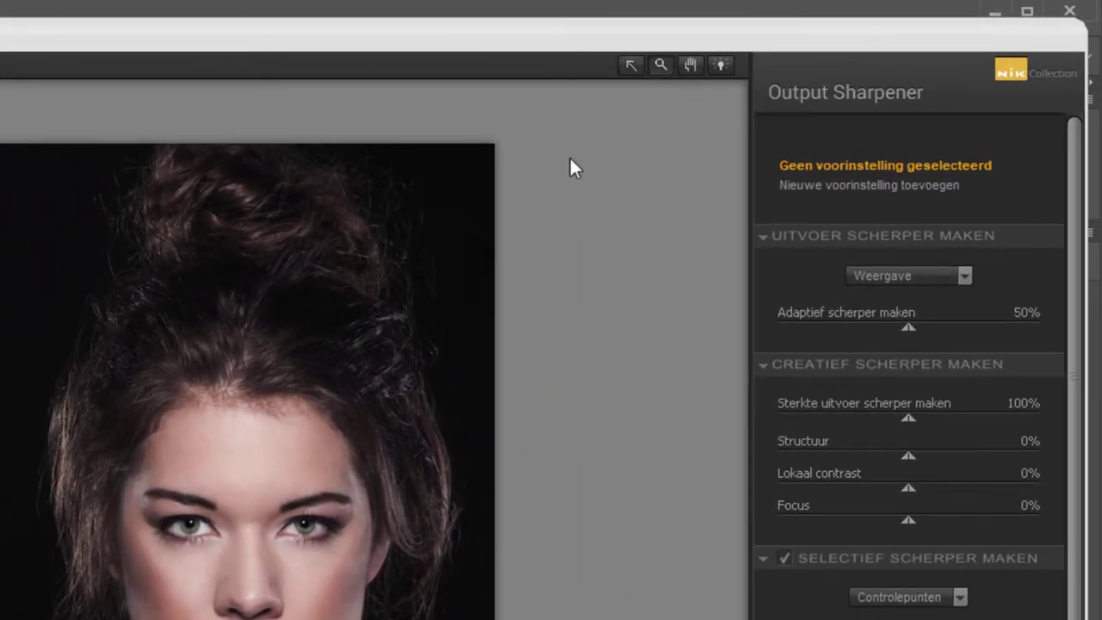
pyautogui.click(248, 491)
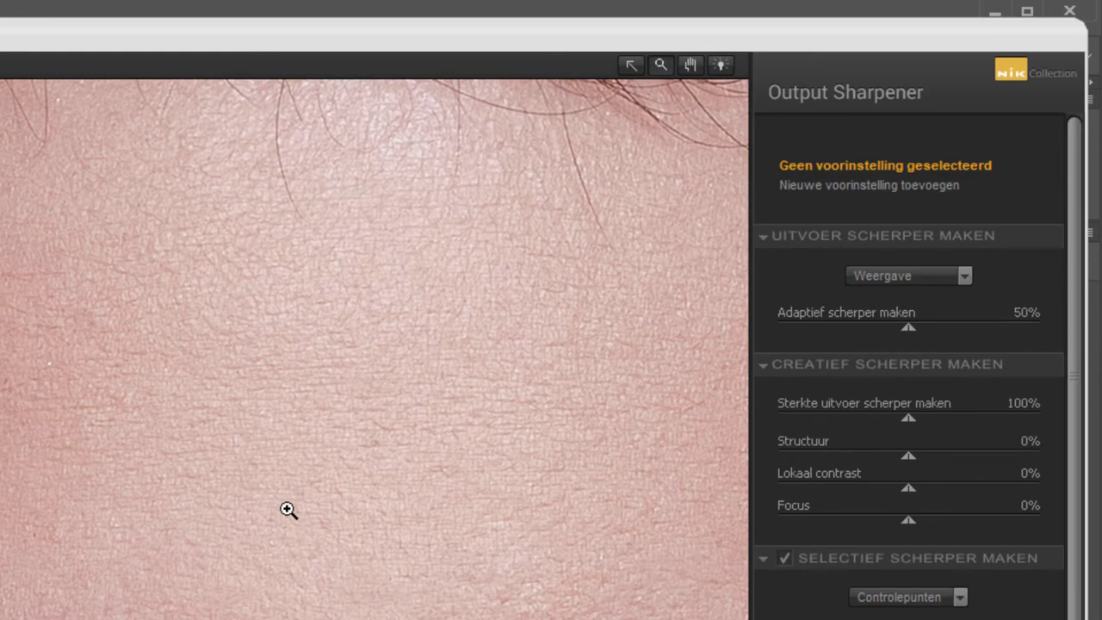
pyautogui.click(690, 66)
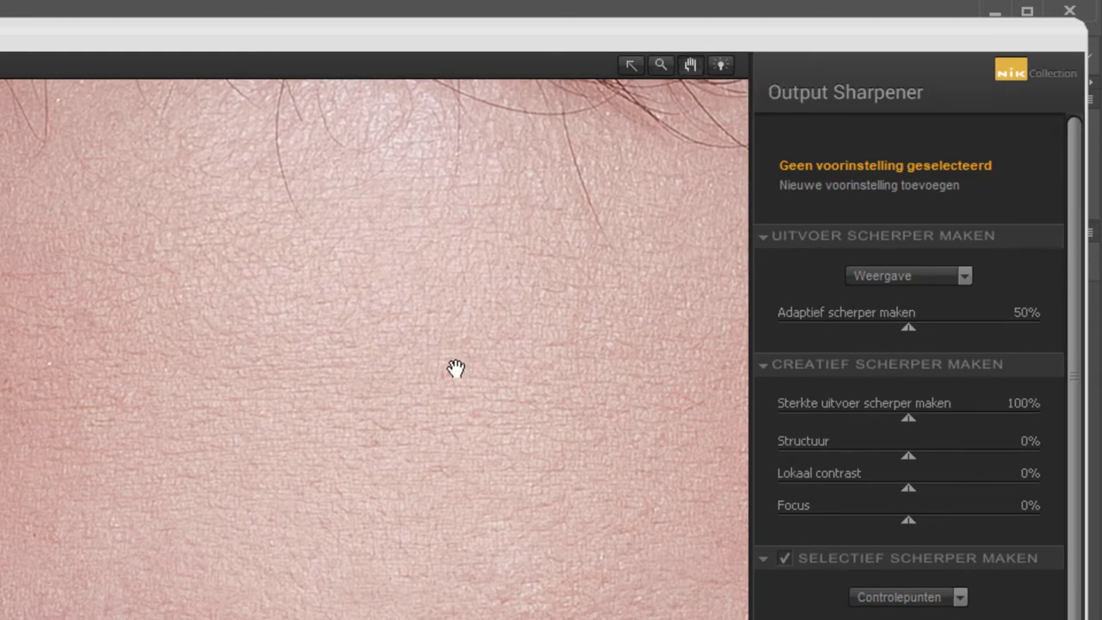
pyautogui.moveTo(453, 369); pyautogui.dragTo(449, 365)
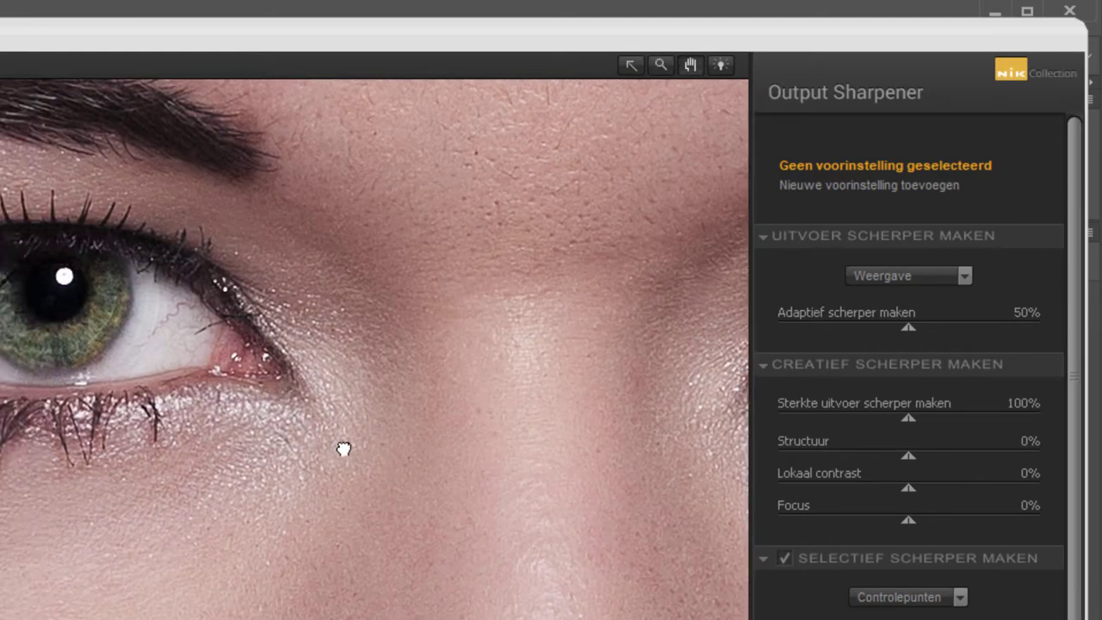
pyautogui.moveTo(344, 450); pyautogui.dragTo(500, 524)
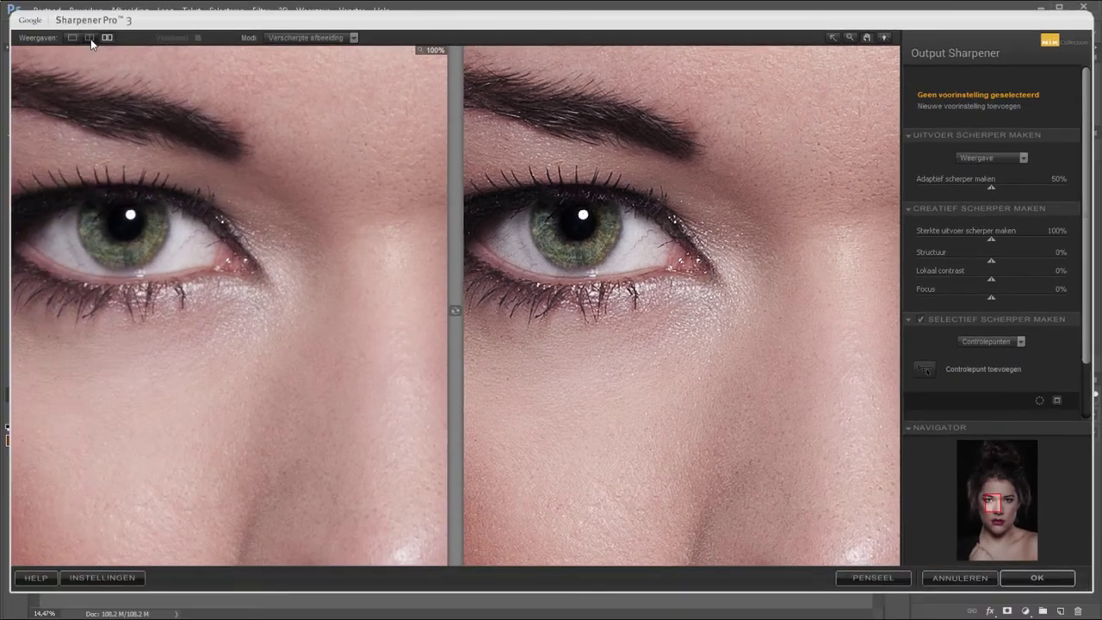
# - Return to split preview framing both eyes, with the divider moved left
pyautogui.click(89, 38)
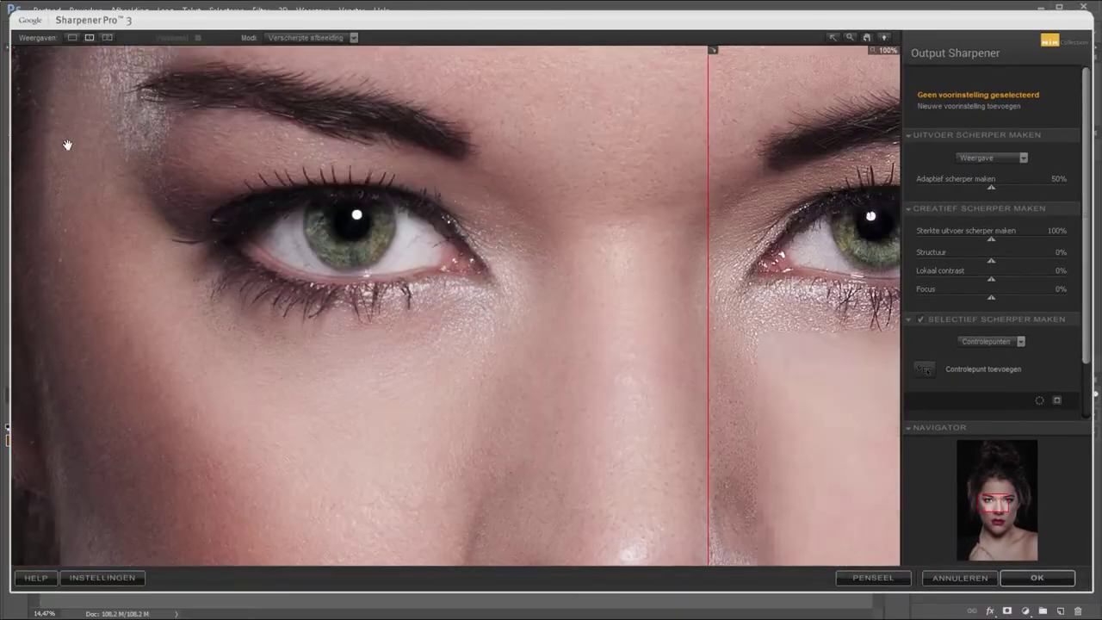
pyautogui.moveTo(539, 246)
pyautogui.mouseDown()
pyautogui.moveTo(637, 243)
pyautogui.moveTo(468, 268)
pyautogui.moveTo(481, 265)
pyautogui.mouseUp()
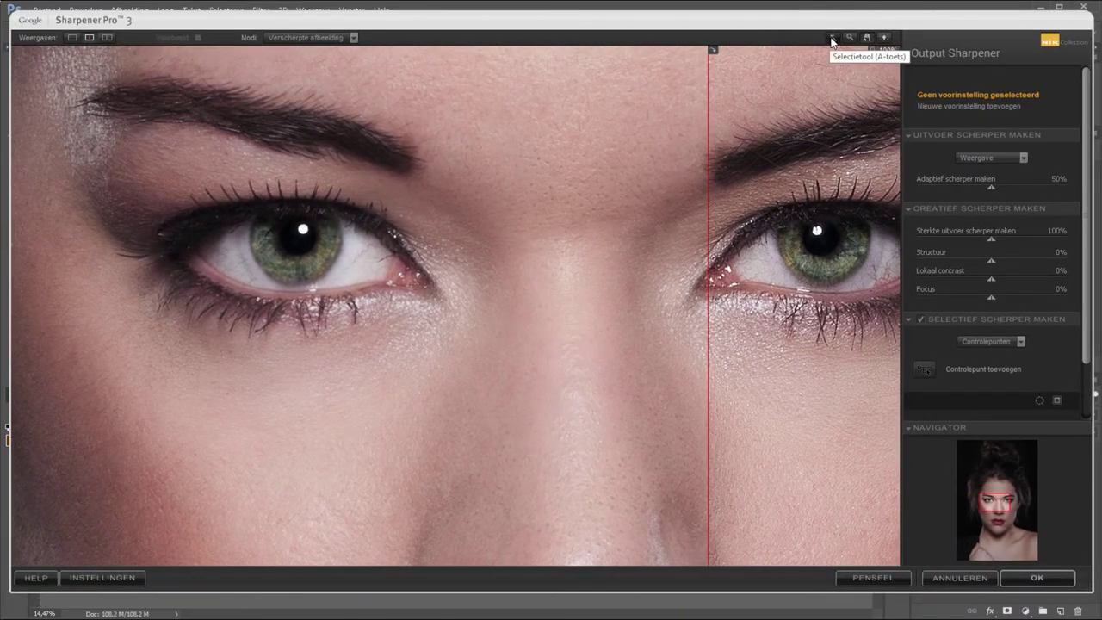
pyautogui.moveTo(706, 85)
pyautogui.mouseDown()
pyautogui.moveTo(553, 112)
pyautogui.moveTo(556, 129)
pyautogui.moveTo(507, 137)
pyautogui.mouseUp()
pyautogui.moveTo(656, 209); pyautogui.dragTo(592, 251)
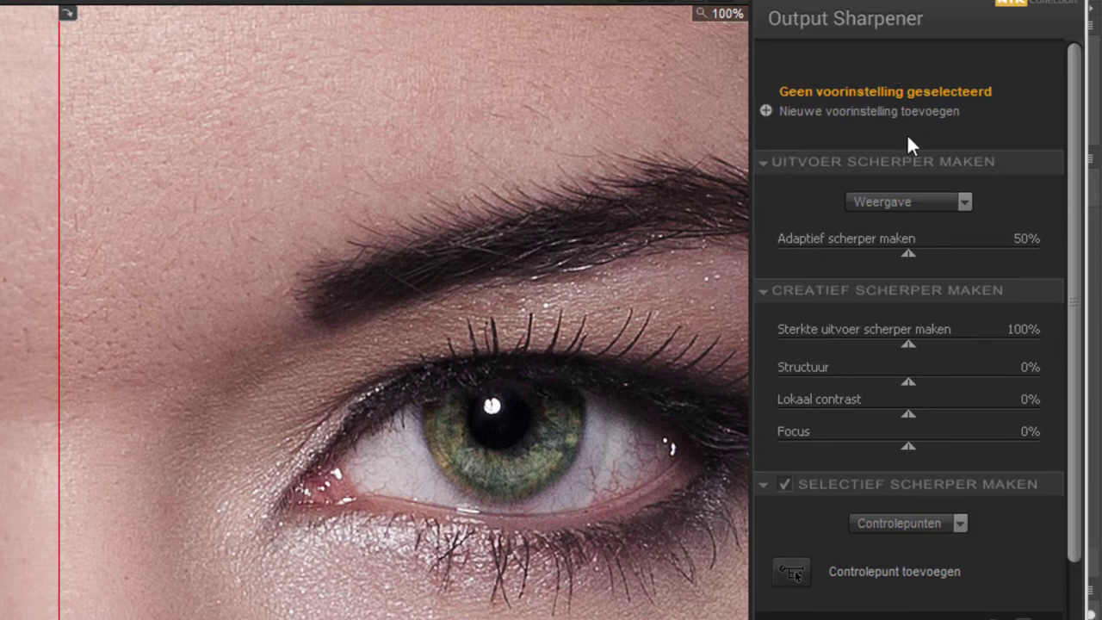
# - Set the Uitvoer scherper maken output type to Inkjet
pyautogui.click(966, 201)
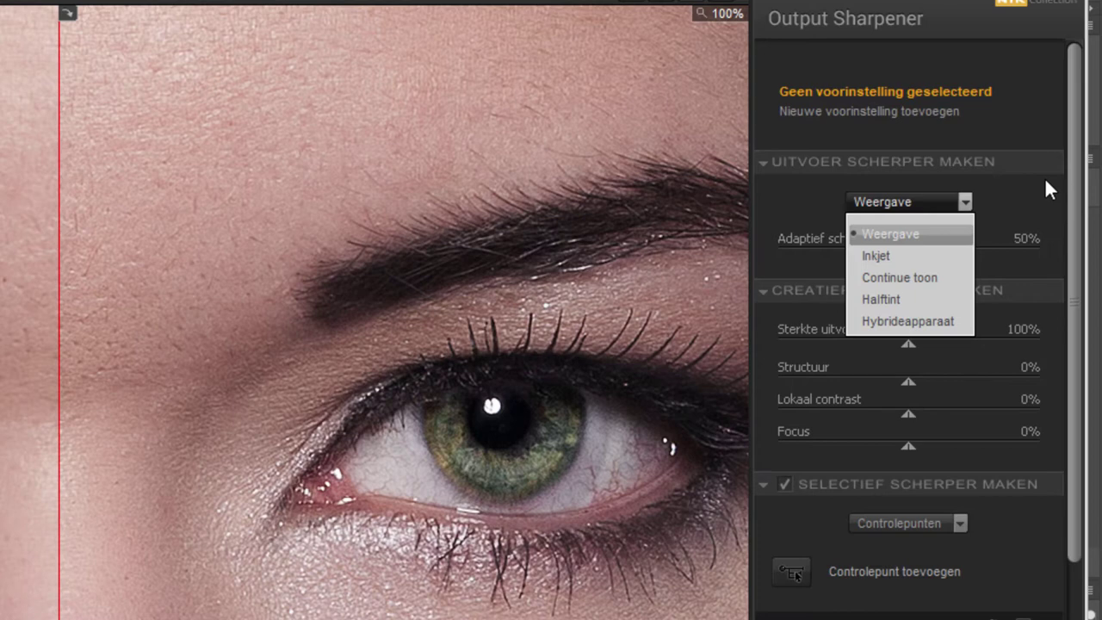
pyautogui.click(890, 257)
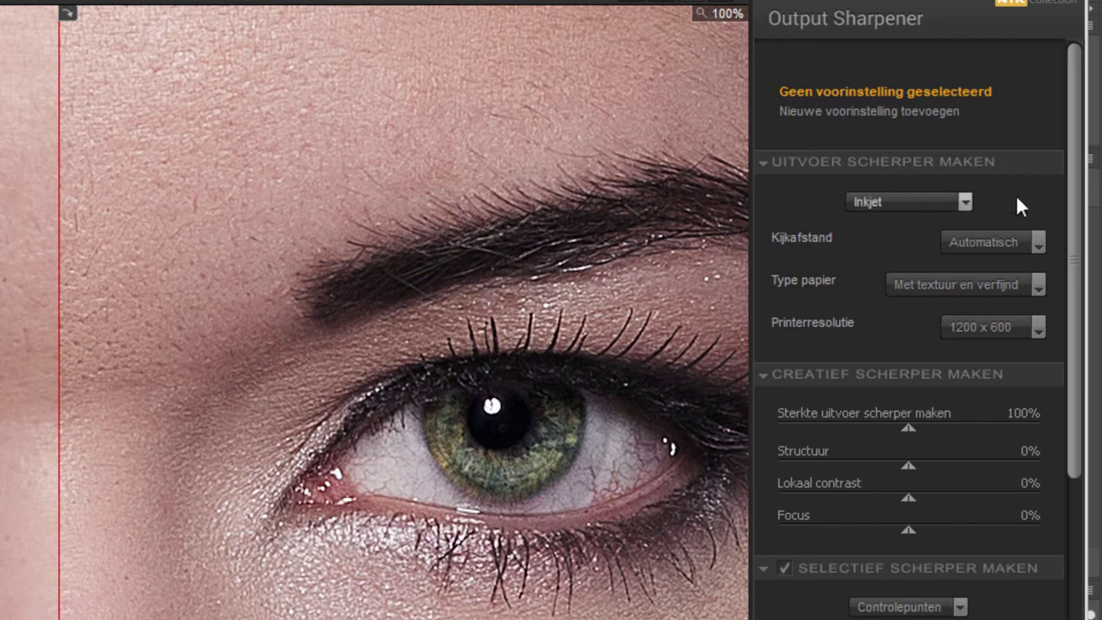
# - Set viewing distance to Tot 60 cm and try Canvas, then Glanzend paper
pyautogui.click(989, 245)
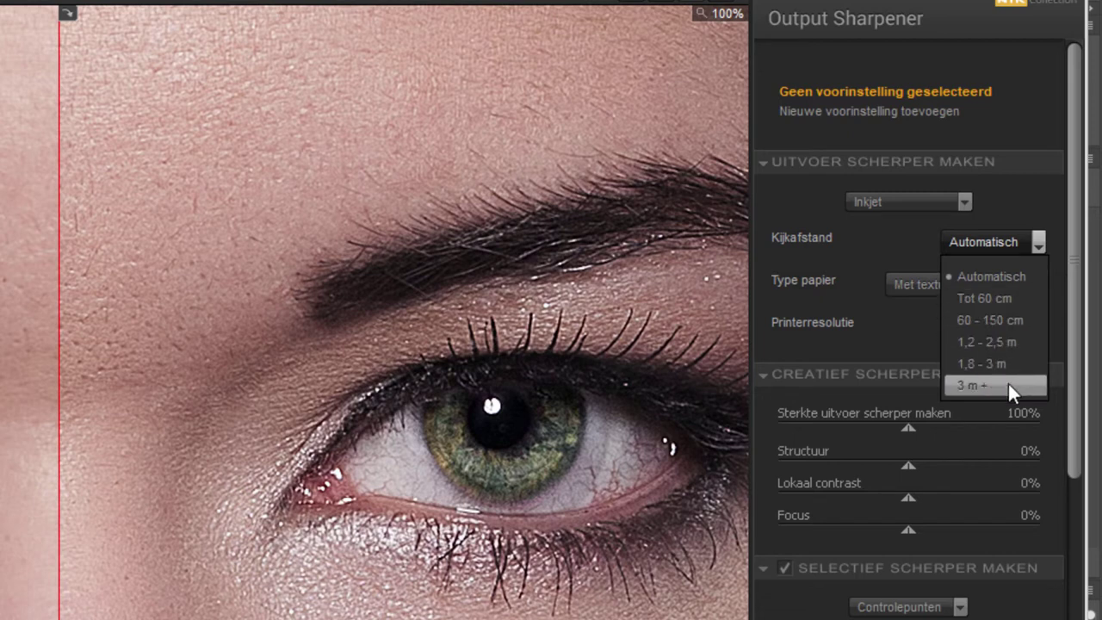
pyautogui.click(1027, 301)
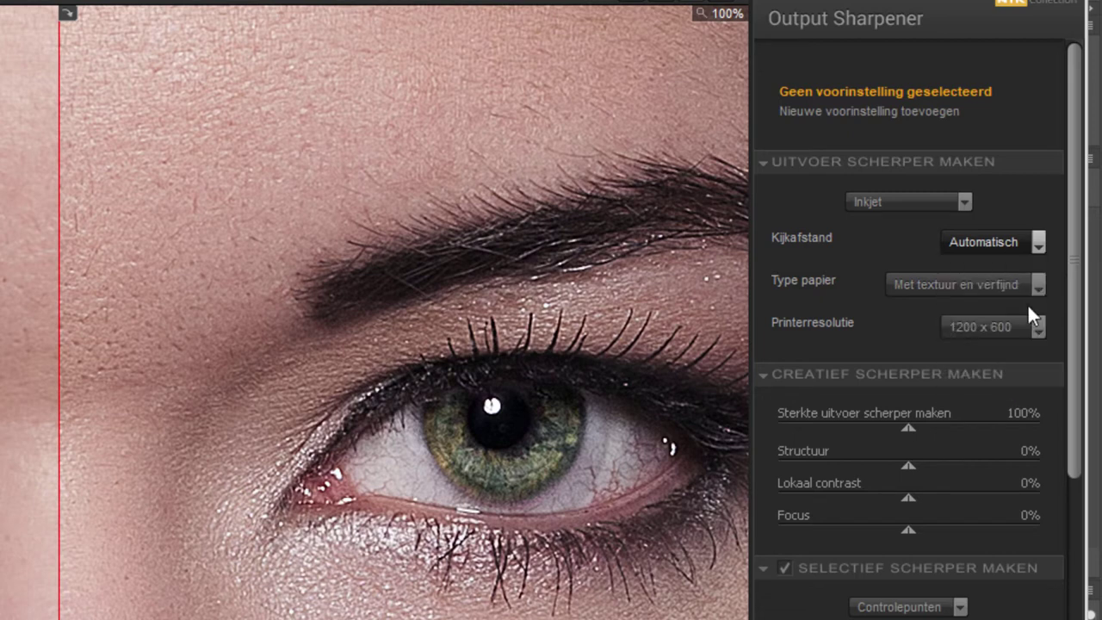
pyautogui.click(1012, 284)
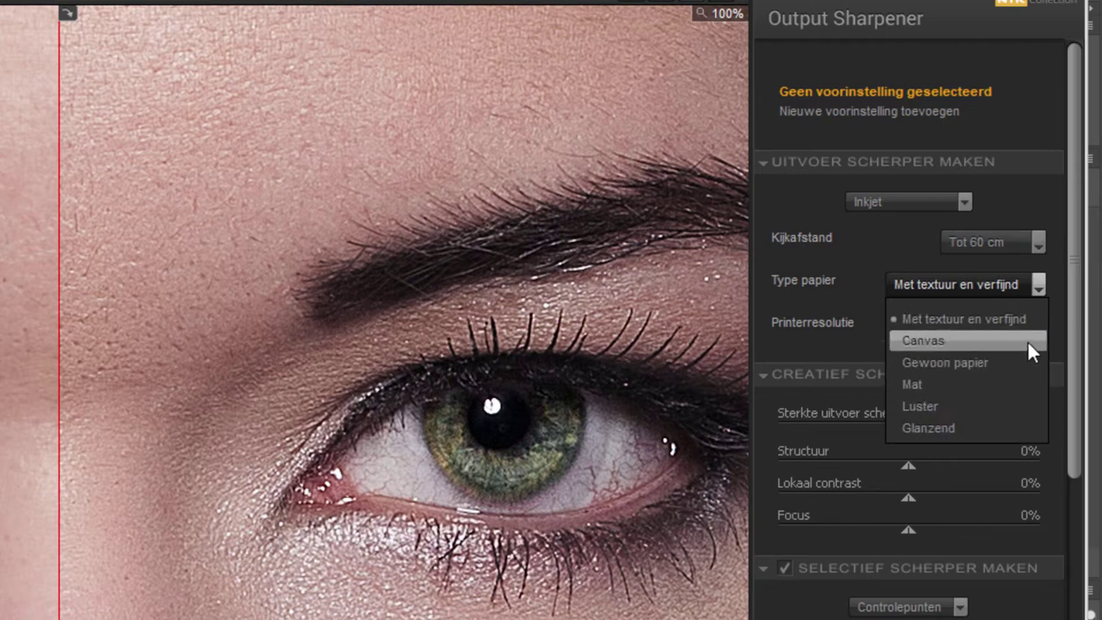
pyautogui.click(961, 341)
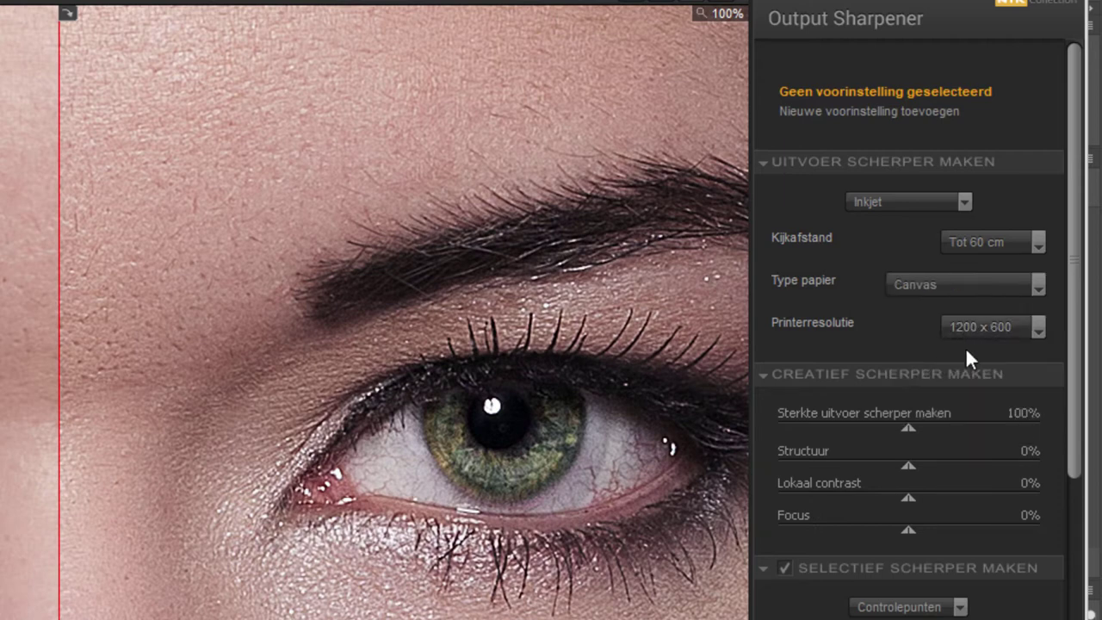
pyautogui.click(964, 286)
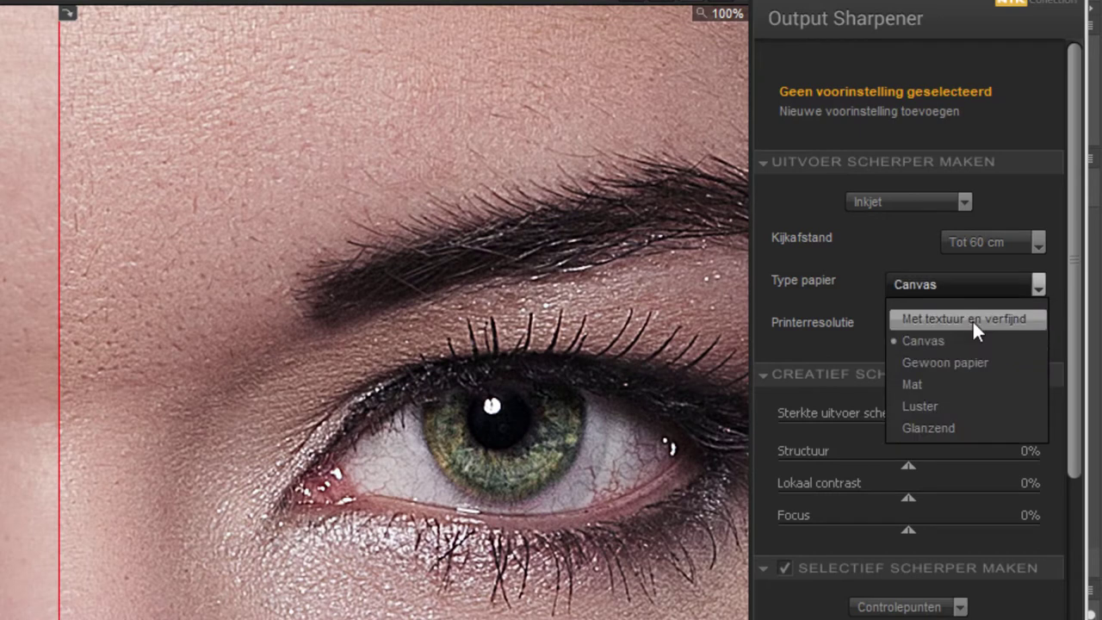
pyautogui.click(960, 426)
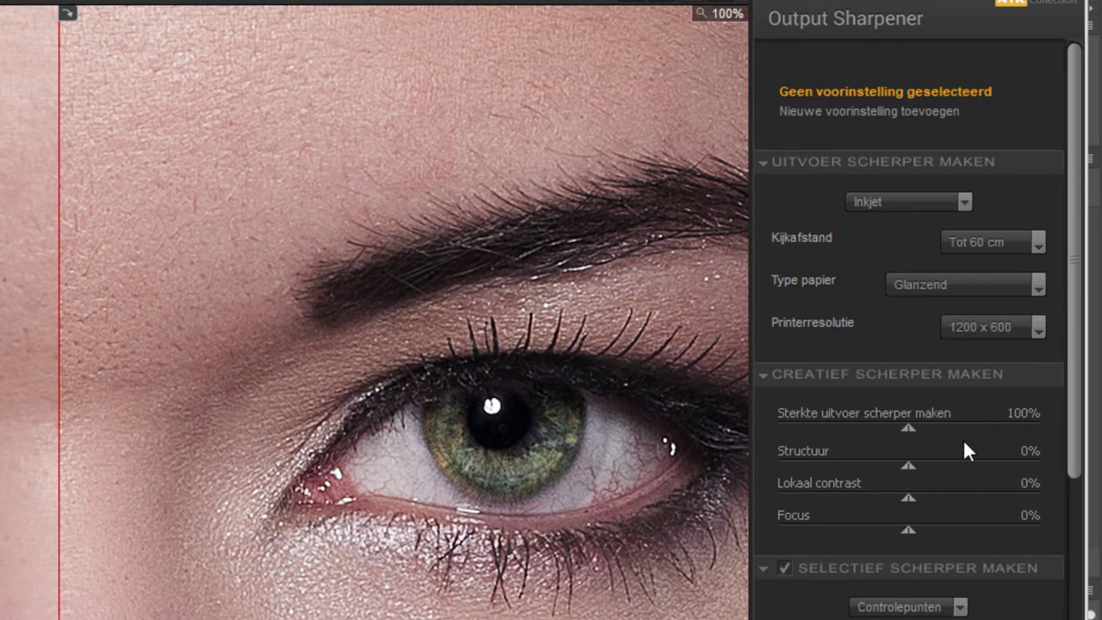
# - Settle on Canvas paper with a 5760 x 1440 printer resolution
pyautogui.click(941, 293)
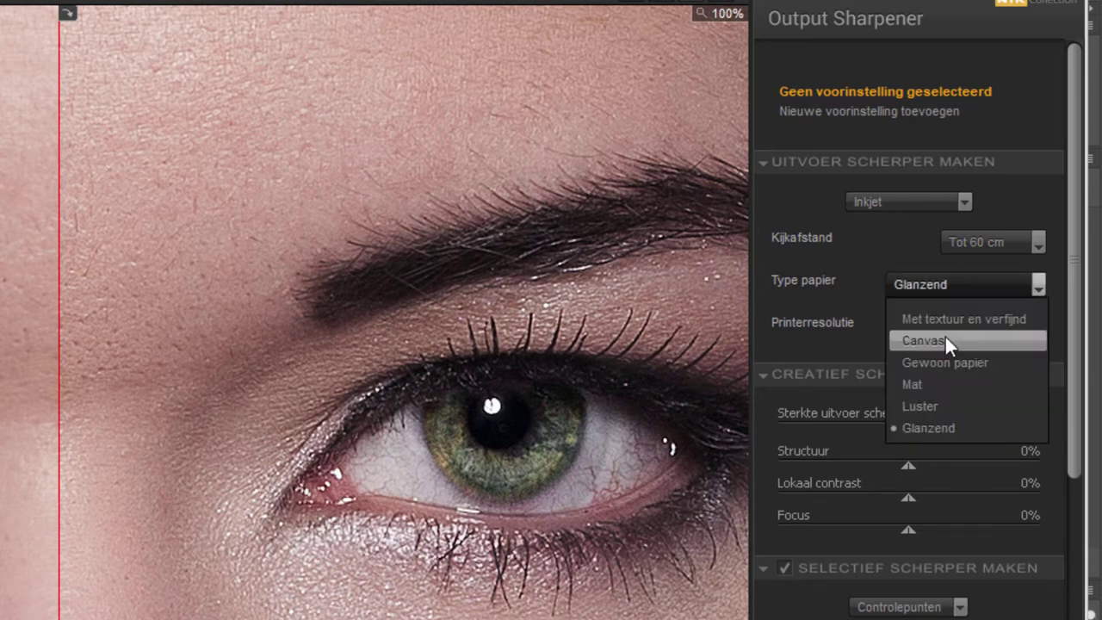
pyautogui.click(945, 341)
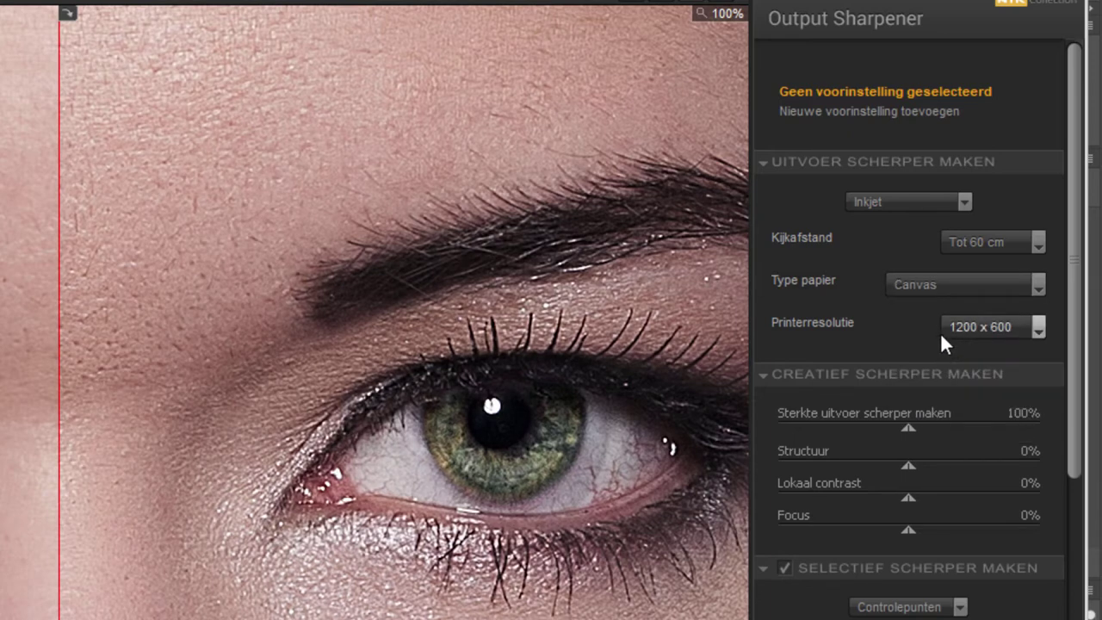
pyautogui.click(1003, 324)
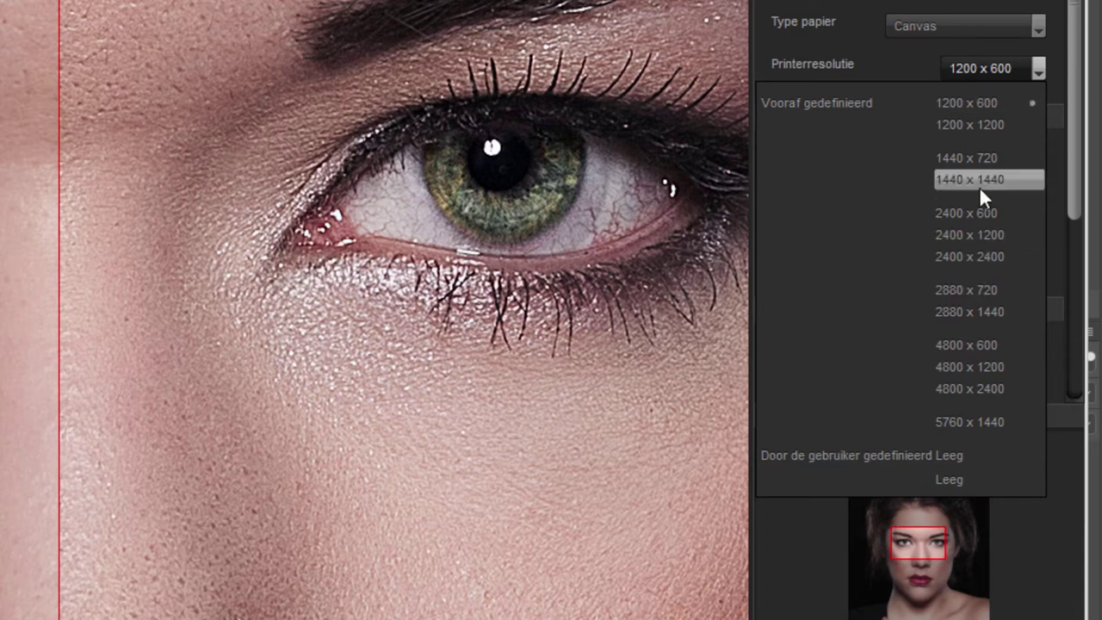
pyautogui.click(995, 421)
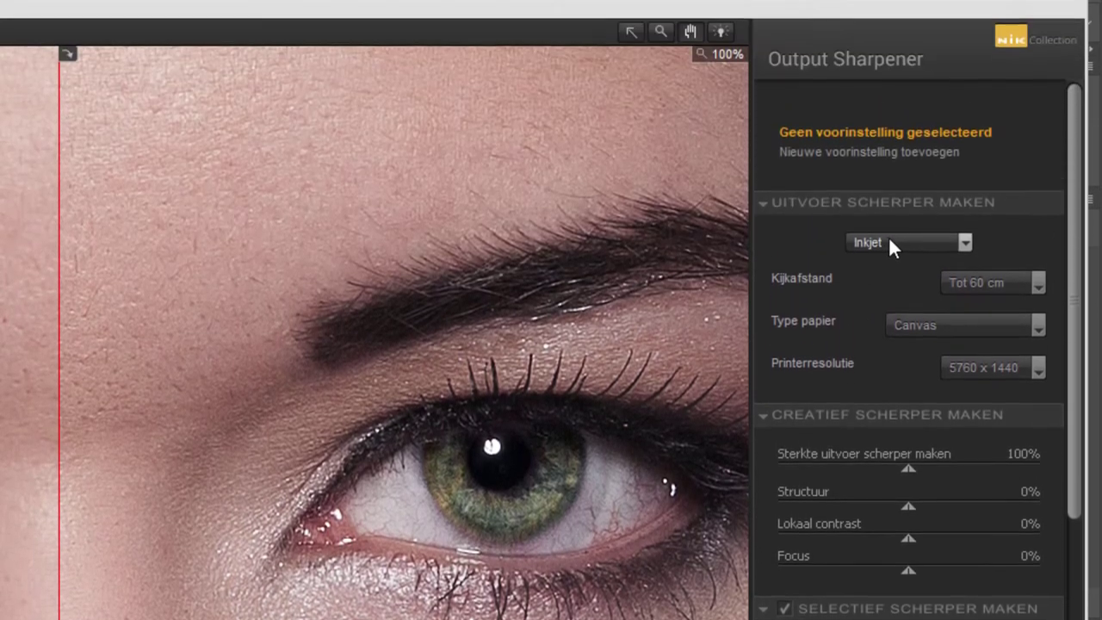
# - Switch output type to Continue toon, keeping Automatisch viewing distance and 150 dpi resolution
pyautogui.click(913, 276)
pyautogui.click(903, 353)
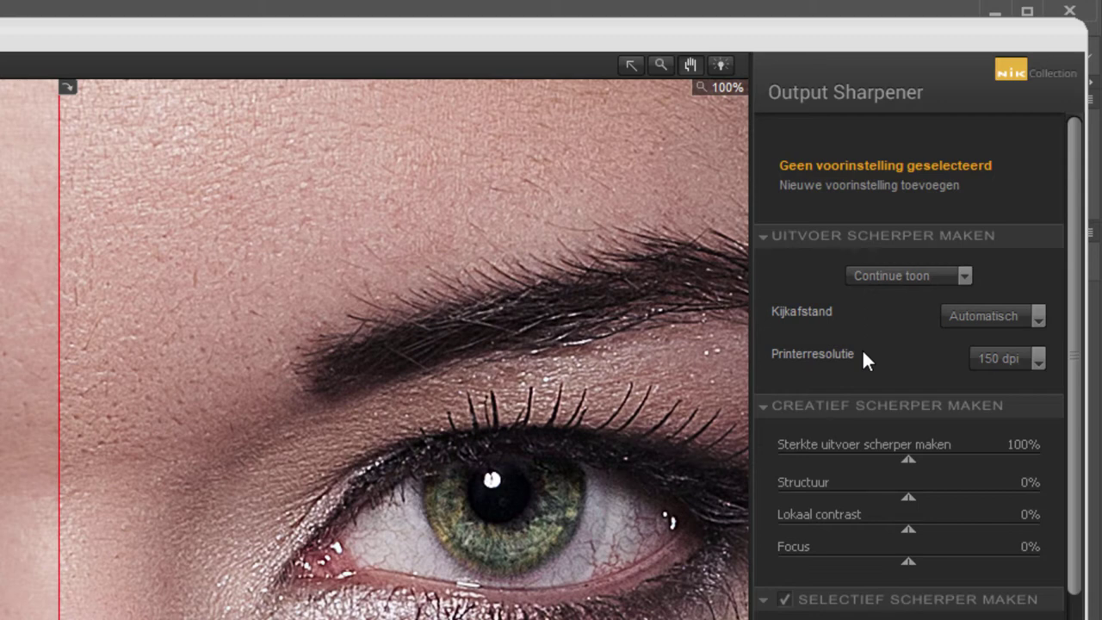
pyautogui.click(973, 316)
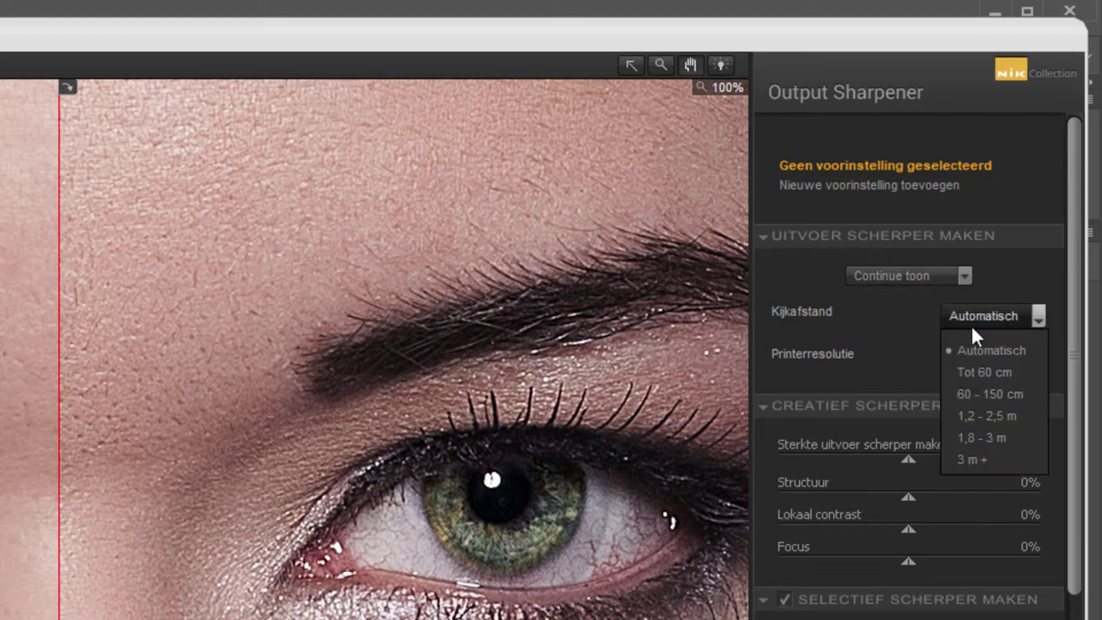
pyautogui.click(913, 341)
pyautogui.click(1002, 361)
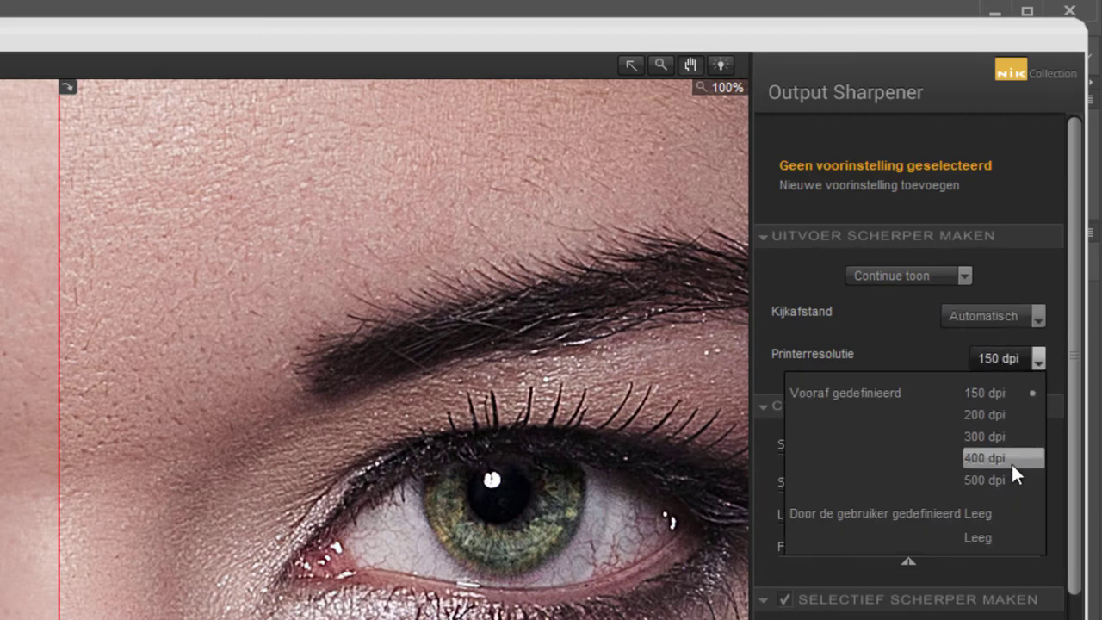
pyautogui.click(910, 357)
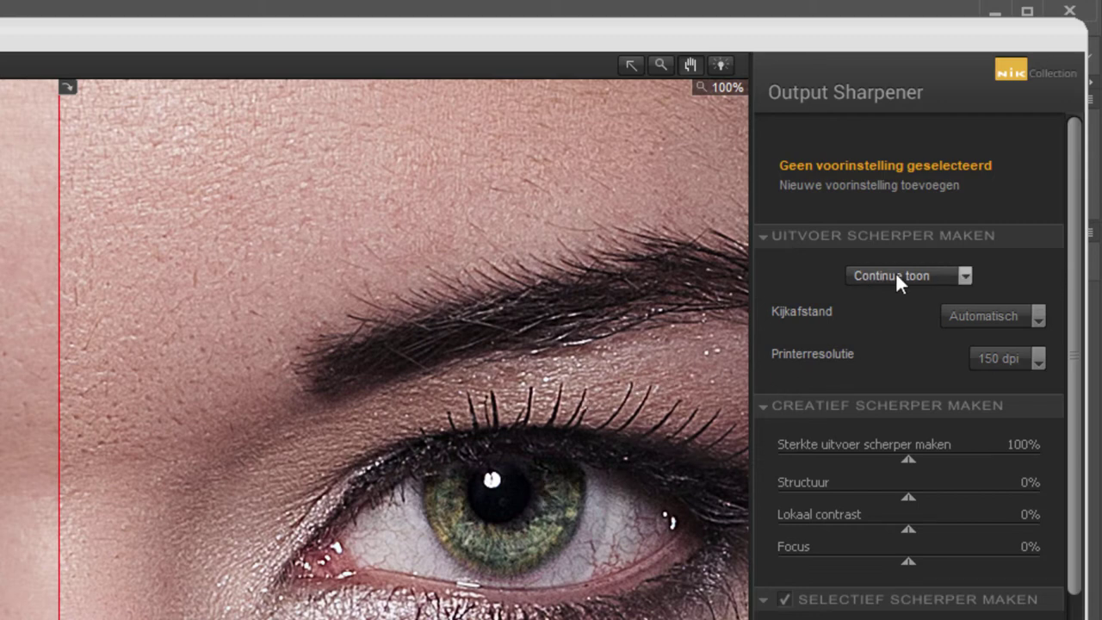
# - Try Halftint output at 1,2 - 2,5 m viewing distance with Krantenpapier, then Hooglans paper
pyautogui.click(897, 275)
pyautogui.click(900, 372)
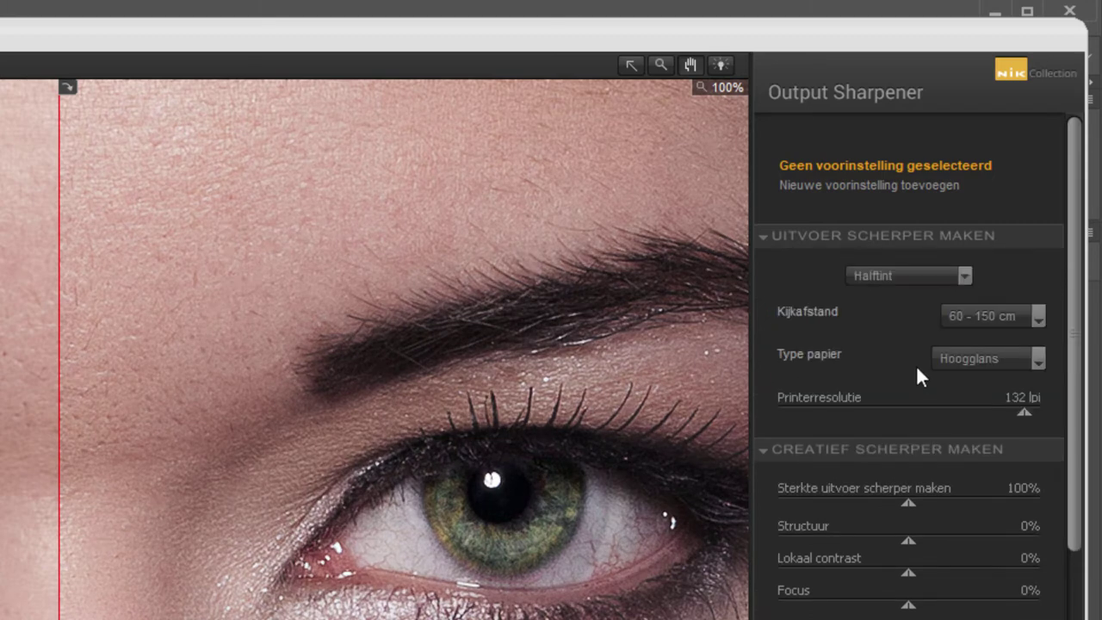
pyautogui.click(1000, 317)
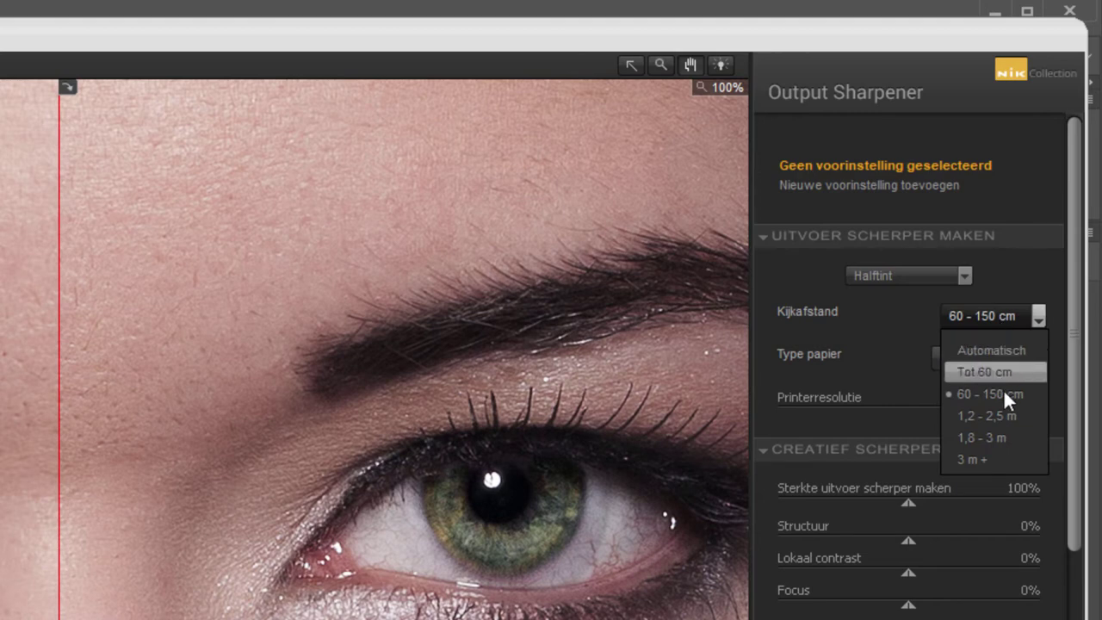
pyautogui.click(992, 415)
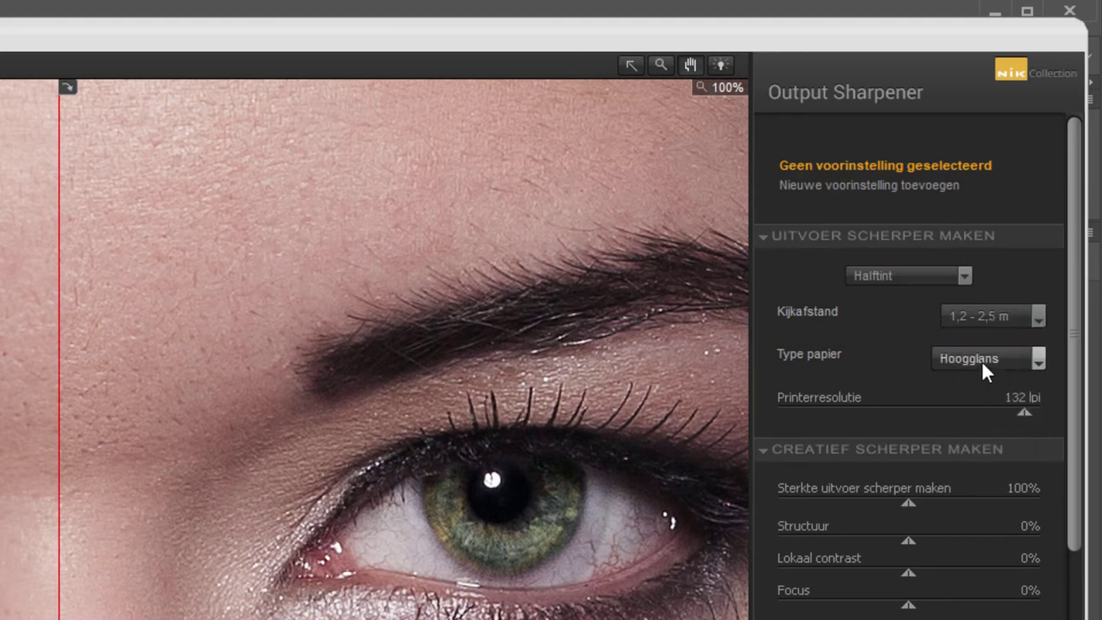
pyautogui.click(981, 360)
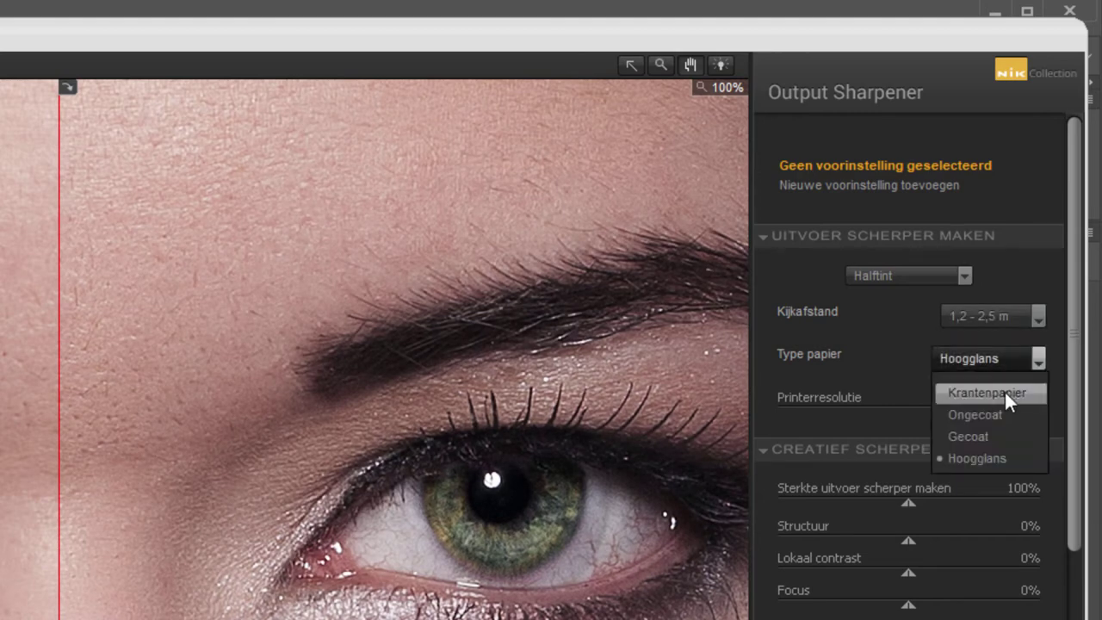
pyautogui.click(1005, 392)
pyautogui.click(983, 362)
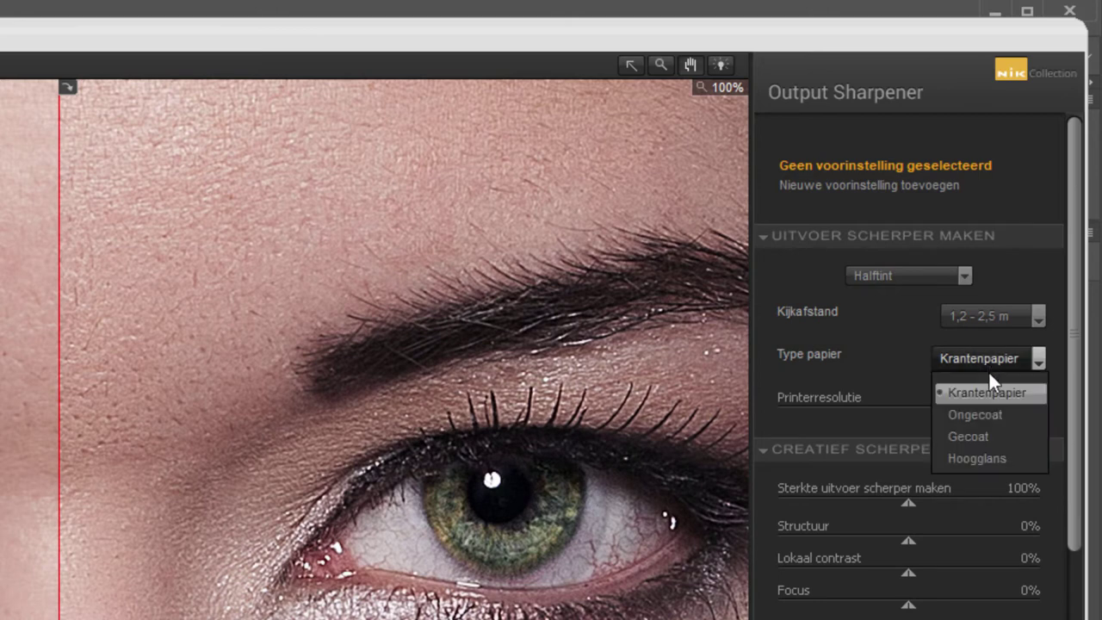
pyautogui.click(984, 458)
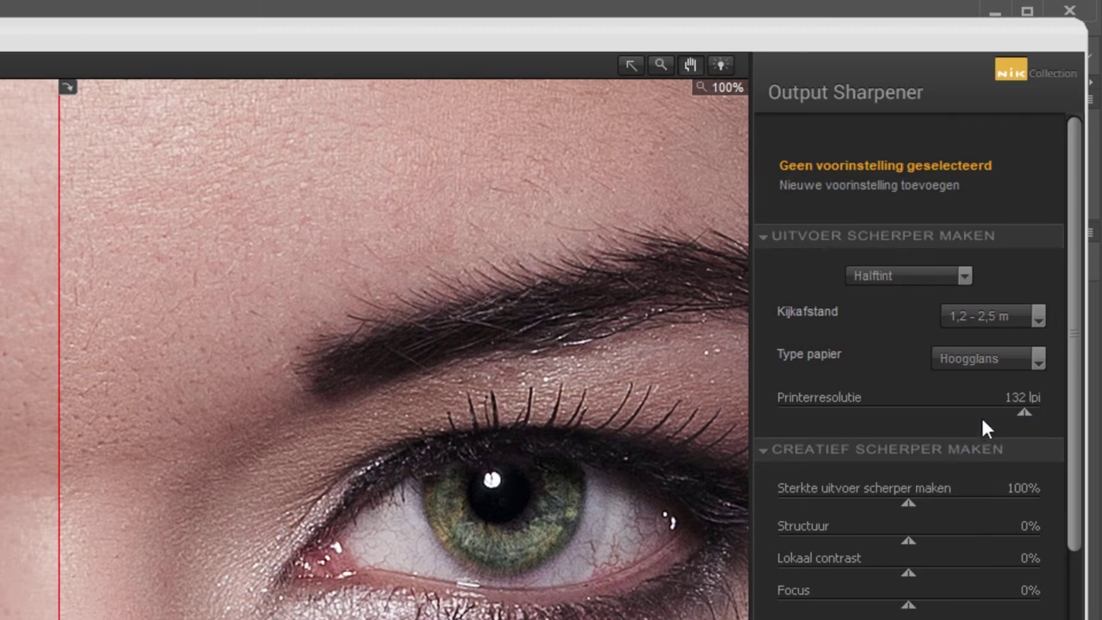
# - Try Hybrideapparaat at Tot 60 cm viewing distance, then settle on Weergave output
pyautogui.click(911, 275)
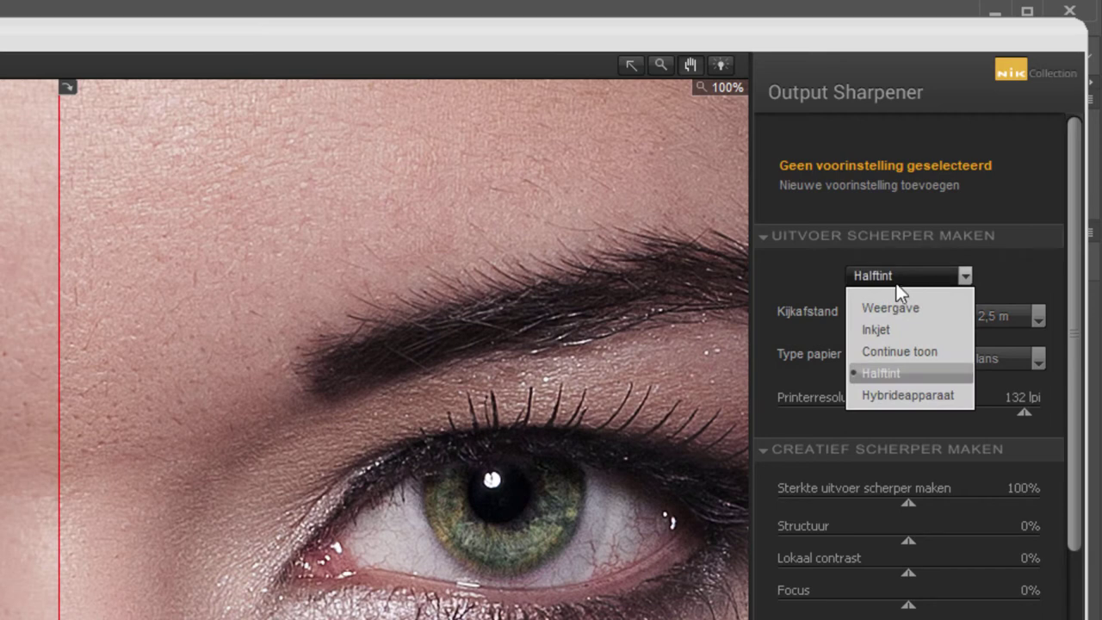
pyautogui.click(919, 395)
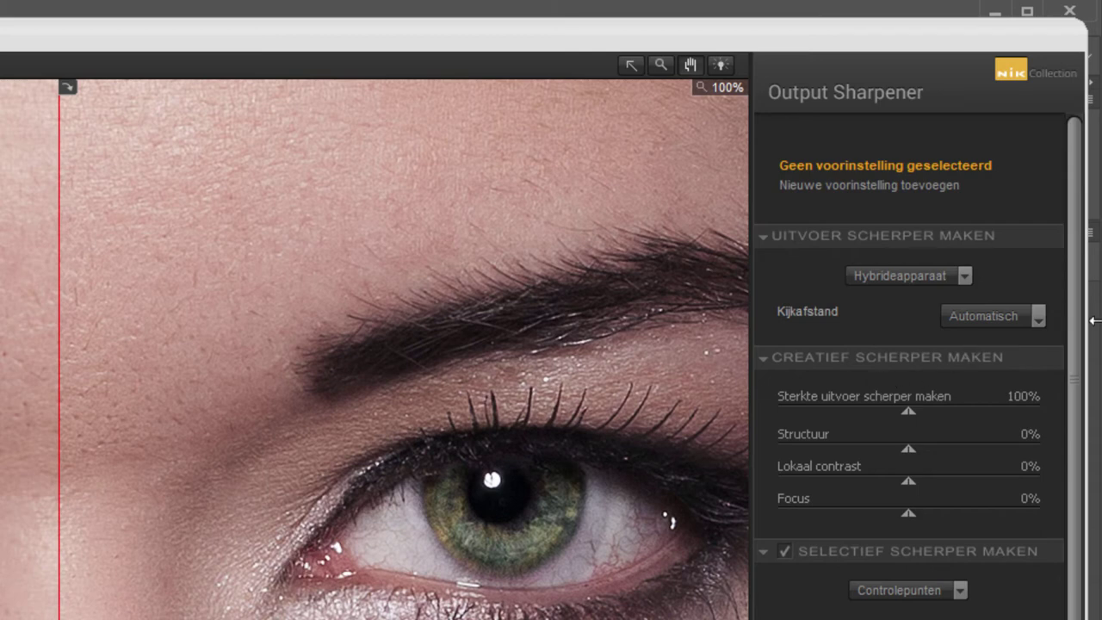
pyautogui.click(1003, 314)
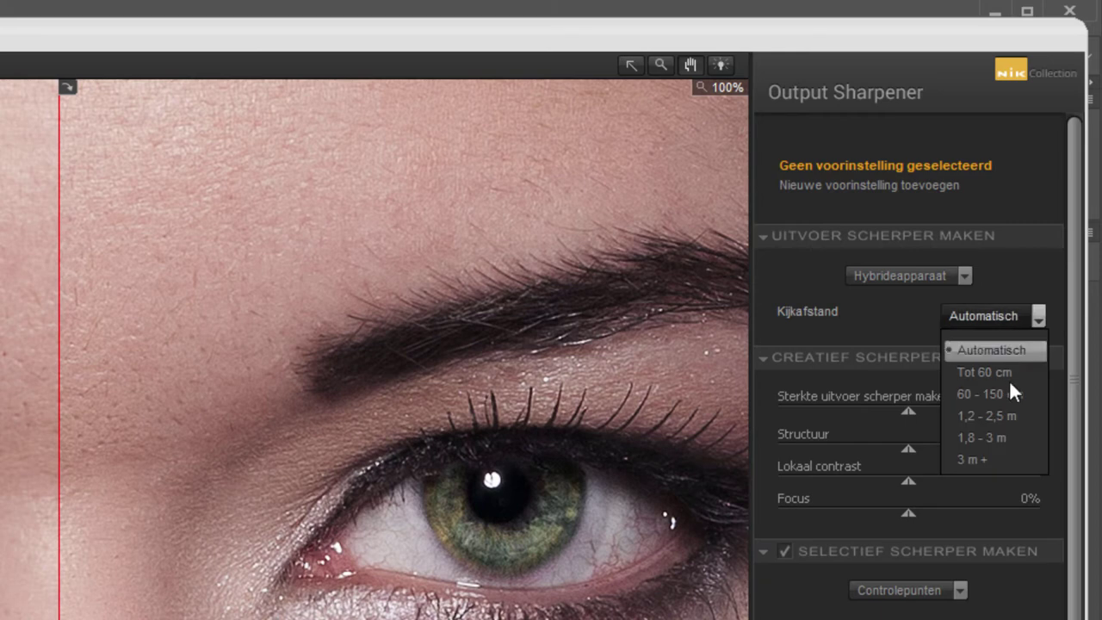
pyautogui.click(976, 371)
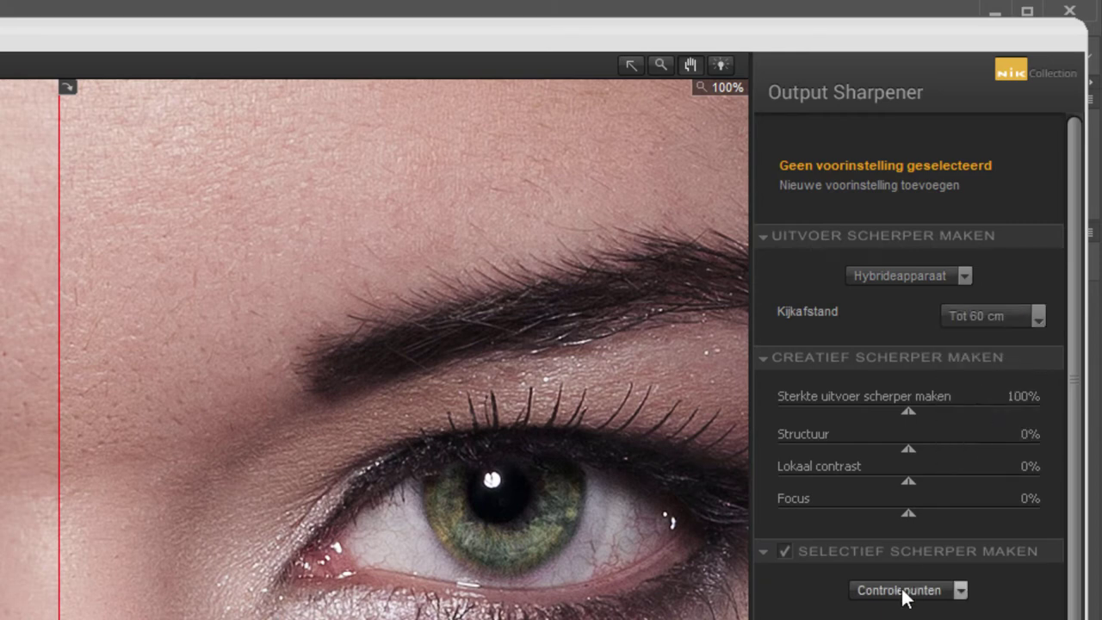
pyautogui.click(892, 277)
pyautogui.click(891, 310)
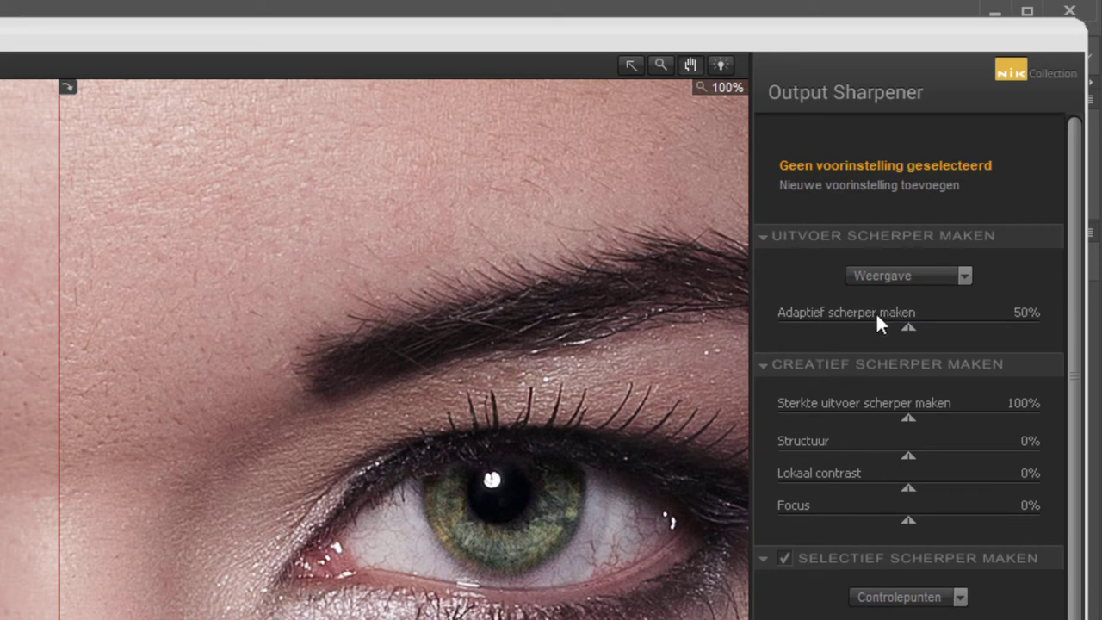
# - Compare adaptive sharpening at 100% and 0%, settle near 29%, and move the preview to the eyes
pyautogui.moveTo(918, 330); pyautogui.dragTo(1096, 336)
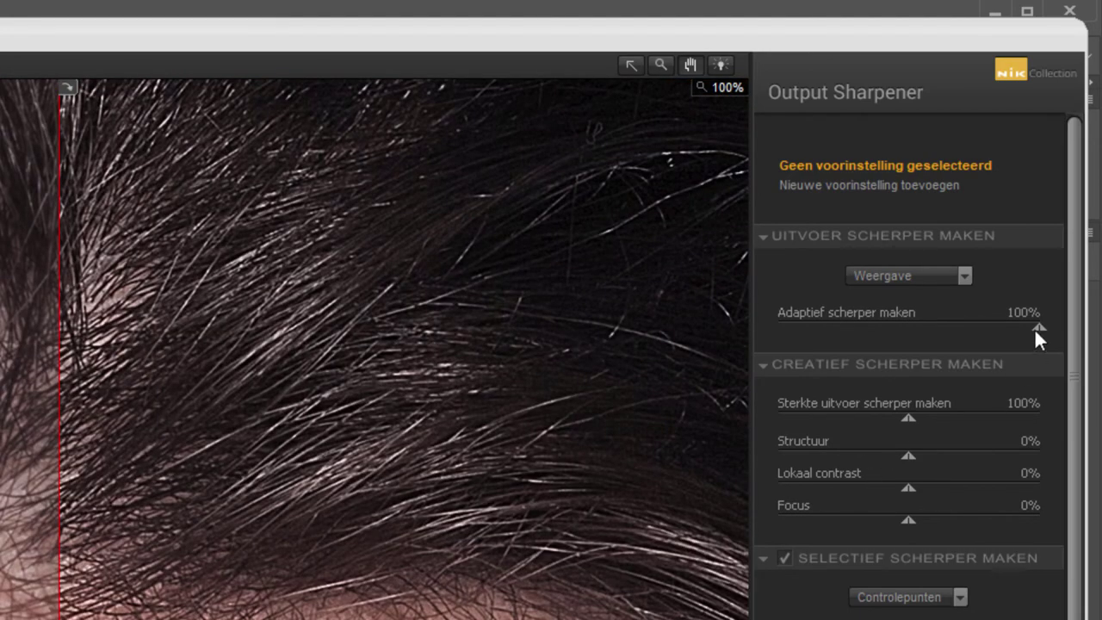
pyautogui.moveTo(1038, 328); pyautogui.dragTo(775, 330)
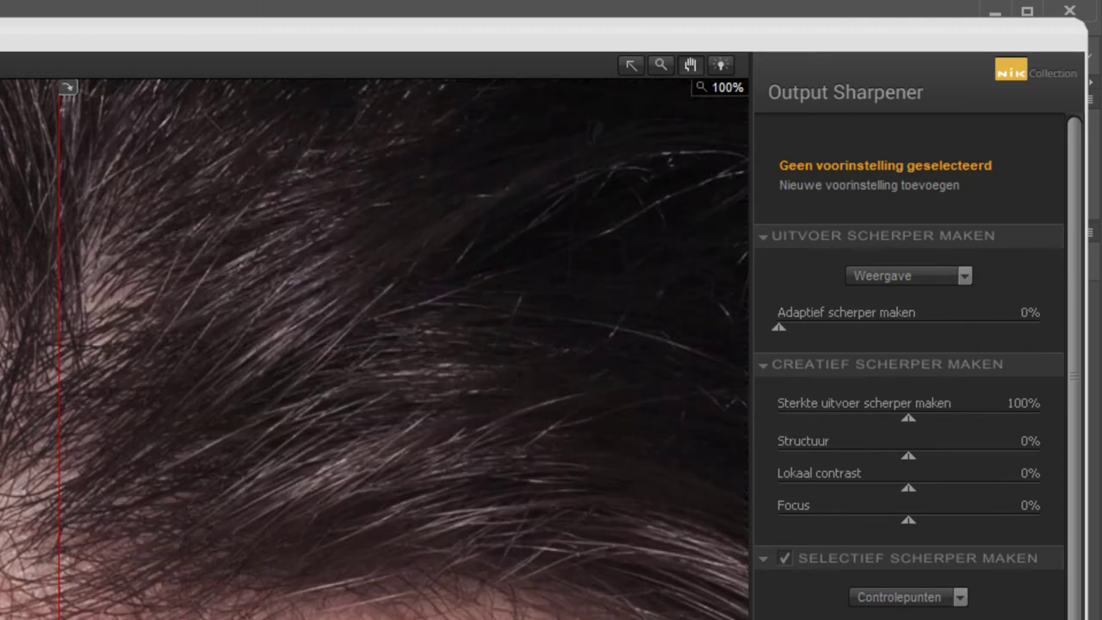
pyautogui.moveTo(779, 328); pyautogui.dragTo(858, 330)
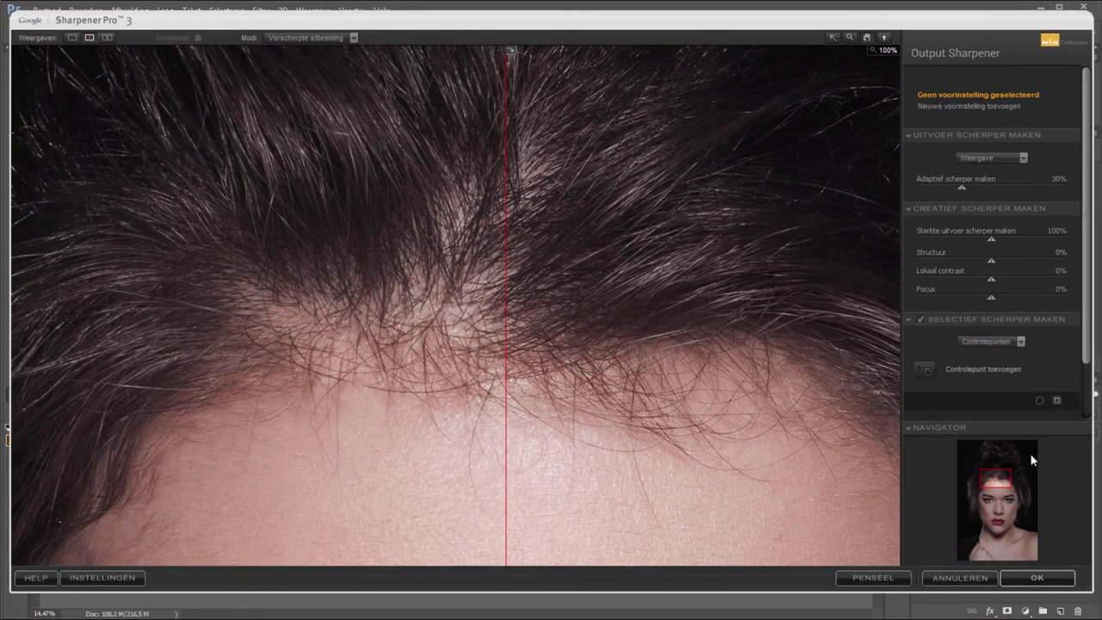
pyautogui.moveTo(1000, 480); pyautogui.dragTo(1003, 500)
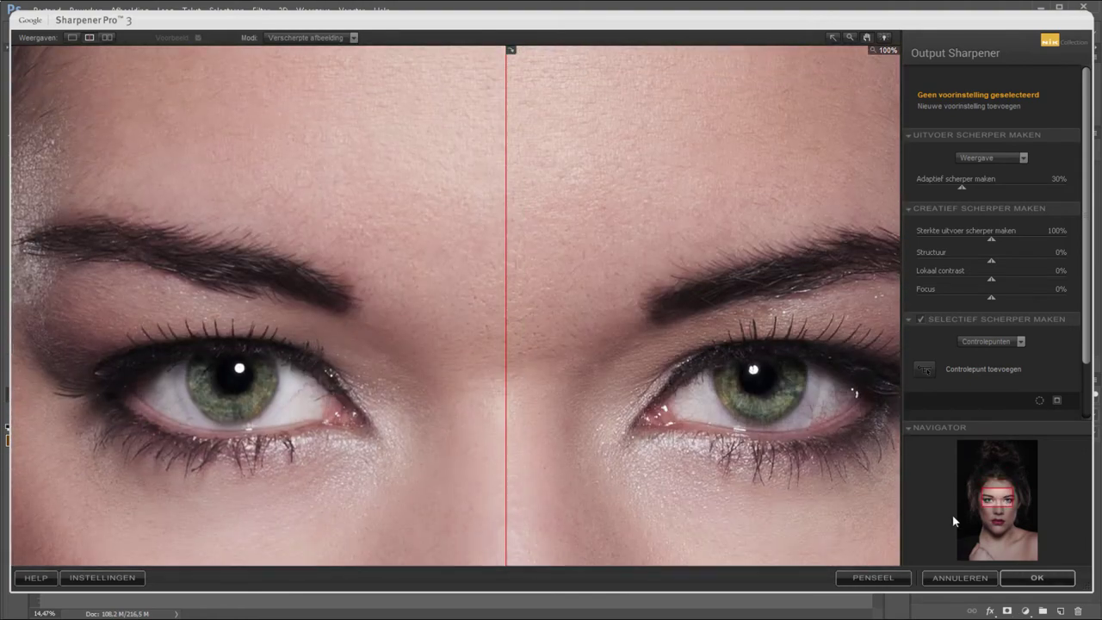
pyautogui.moveTo(961, 188)
pyautogui.mouseDown()
pyautogui.moveTo(1060, 187)
pyautogui.moveTo(988, 188)
pyautogui.mouseUp()
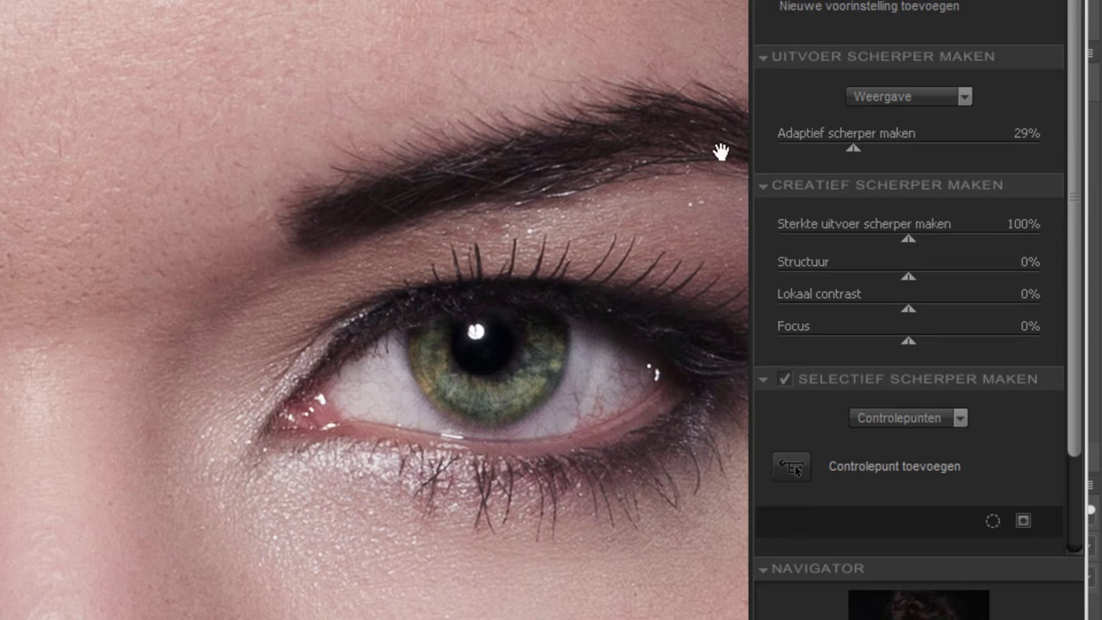
# - Try output sharpening strength at 200%, reset it to 100%, and frame both eyes
pyautogui.moveTo(855, 151)
pyautogui.mouseDown()
pyautogui.moveTo(926, 145)
pyautogui.moveTo(855, 150)
pyautogui.mouseUp()
pyautogui.moveTo(908, 240); pyautogui.dragTo(1040, 241)
pyautogui.doubleClick(1037, 236)
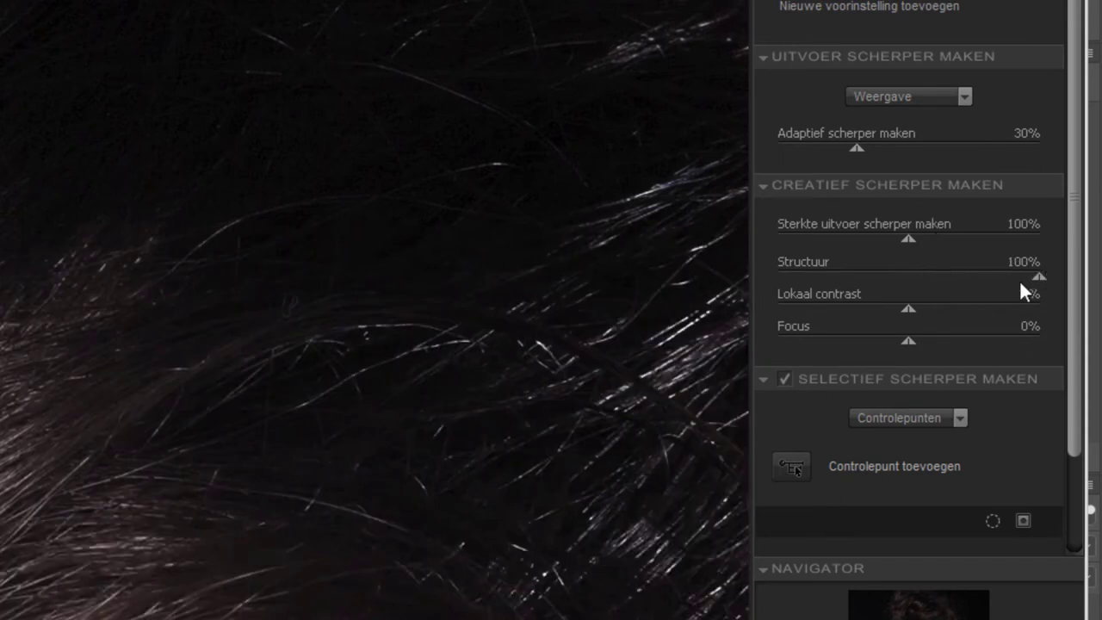
pyautogui.click(856, 570)
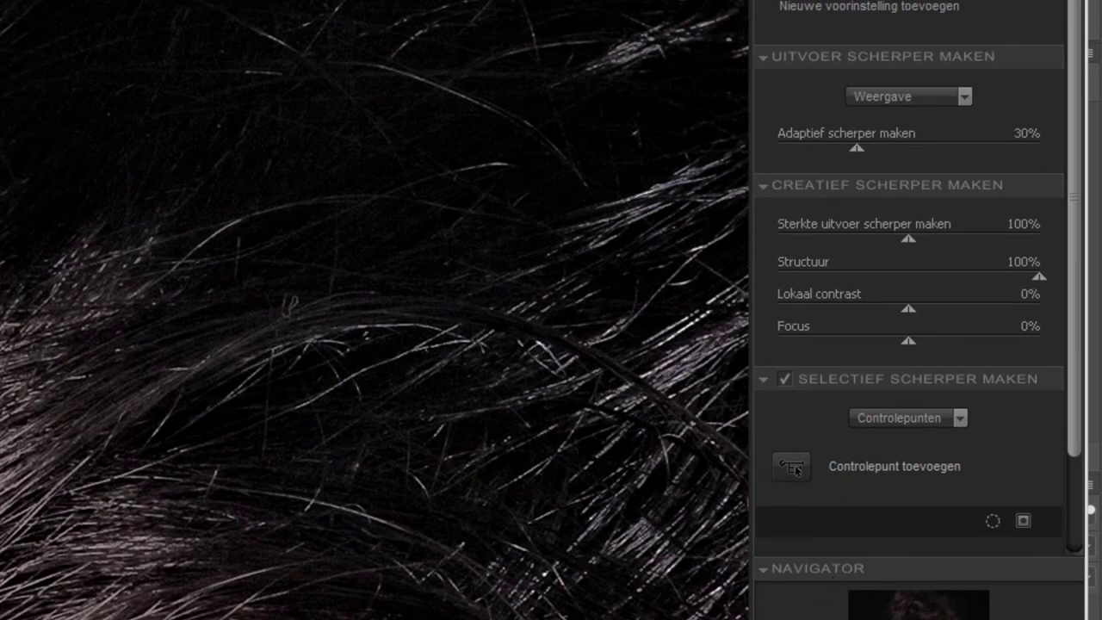
pyautogui.moveTo(460, 593)
pyautogui.mouseDown()
pyautogui.moveTo(456, 295)
pyautogui.moveTo(618, 105)
pyautogui.moveTo(629, 17)
pyautogui.mouseUp()
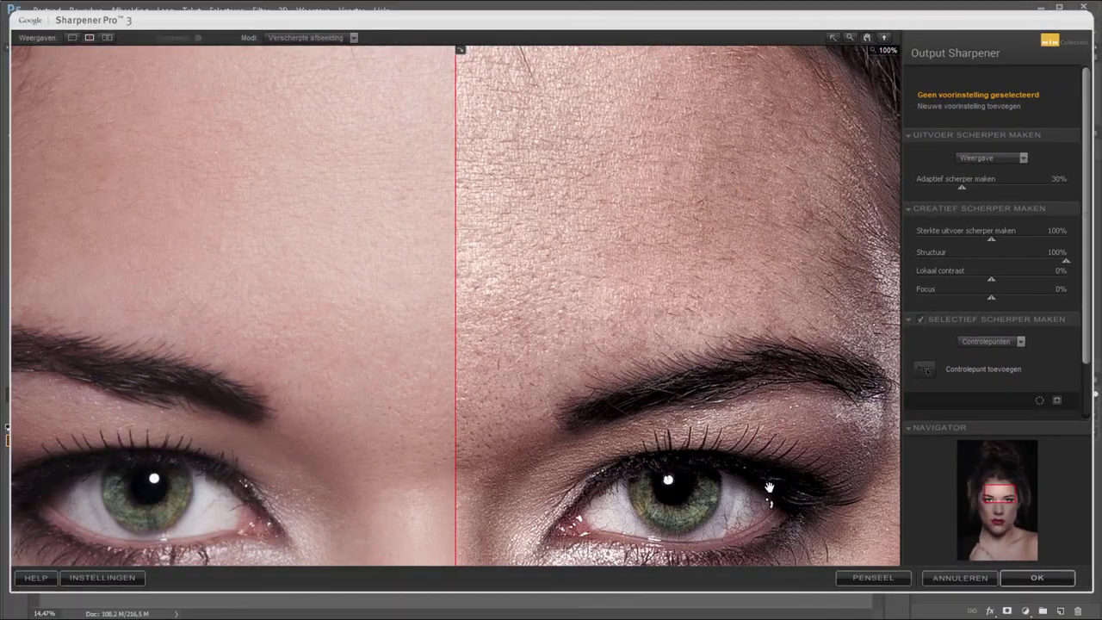
pyautogui.moveTo(769, 489); pyautogui.dragTo(804, 384)
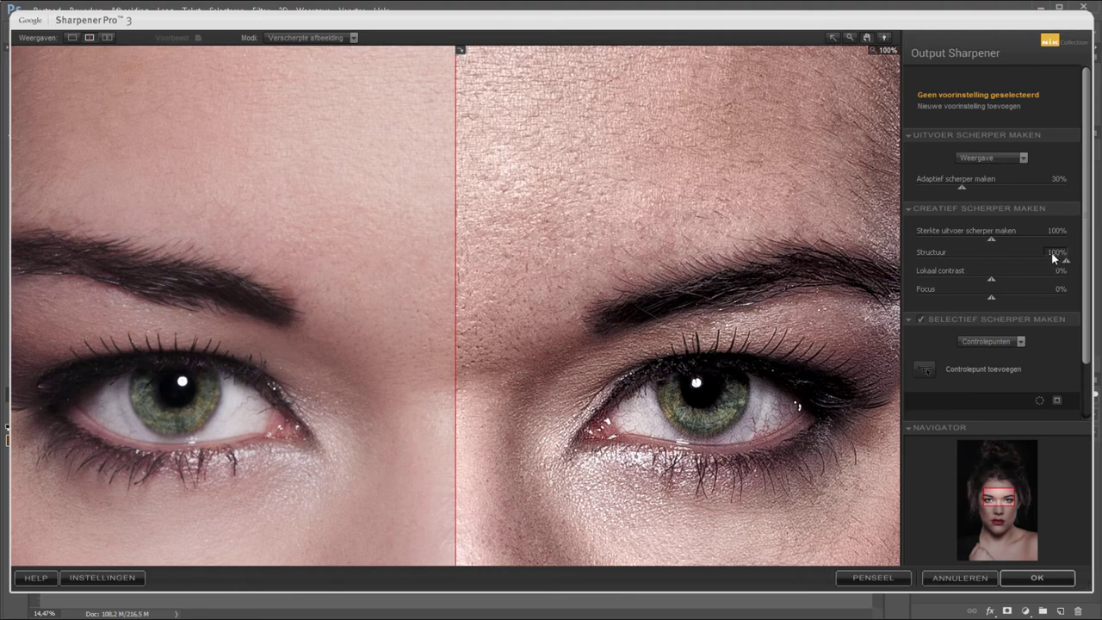
# - Compare Structuur, Lokaal contrast at 100% and Focus at -100%, returning each to 0%
pyautogui.moveTo(1066, 259); pyautogui.dragTo(991, 259)
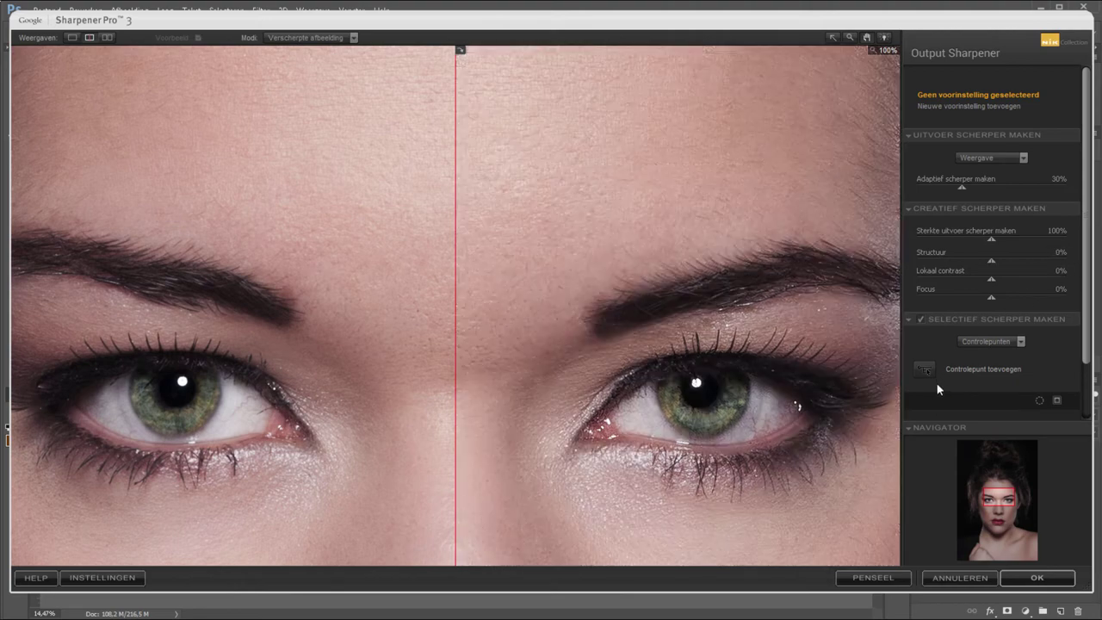
pyautogui.moveTo(991, 279); pyautogui.dragTo(1066, 281)
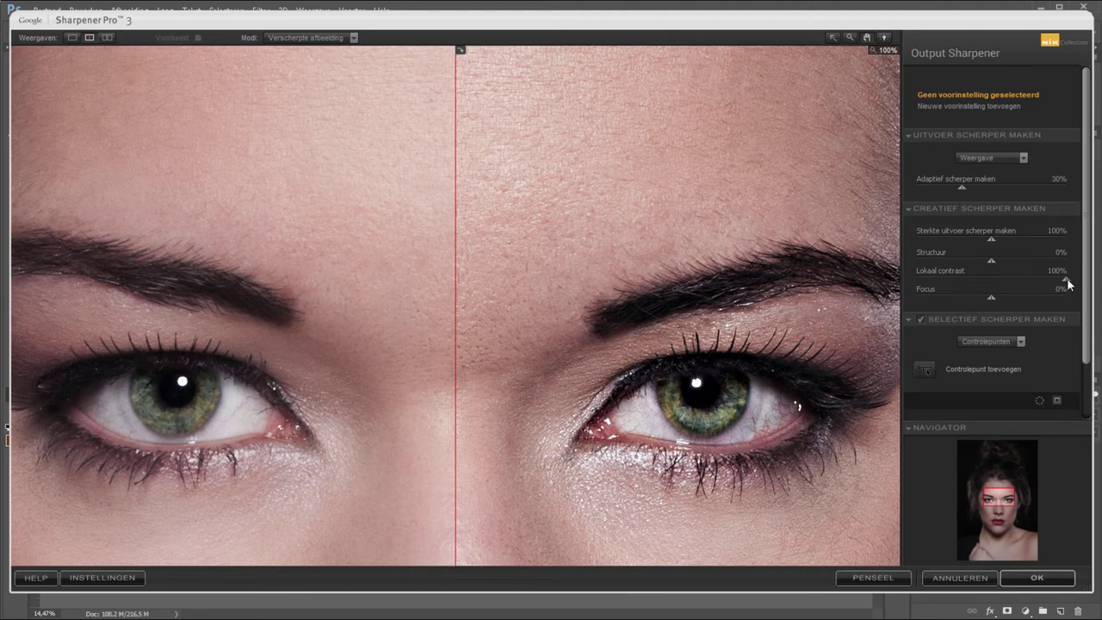
pyautogui.moveTo(1067, 281)
pyautogui.mouseDown()
pyautogui.moveTo(991, 281)
pyautogui.moveTo(1067, 298)
pyautogui.mouseUp()
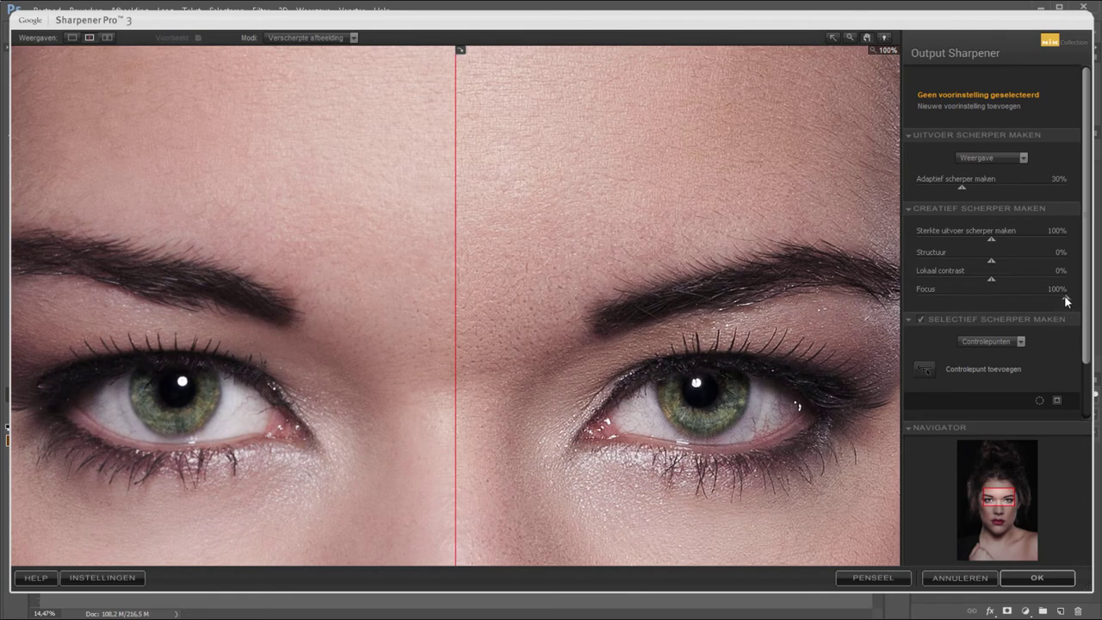
pyautogui.moveTo(914, 302); pyautogui.dragTo(904, 303)
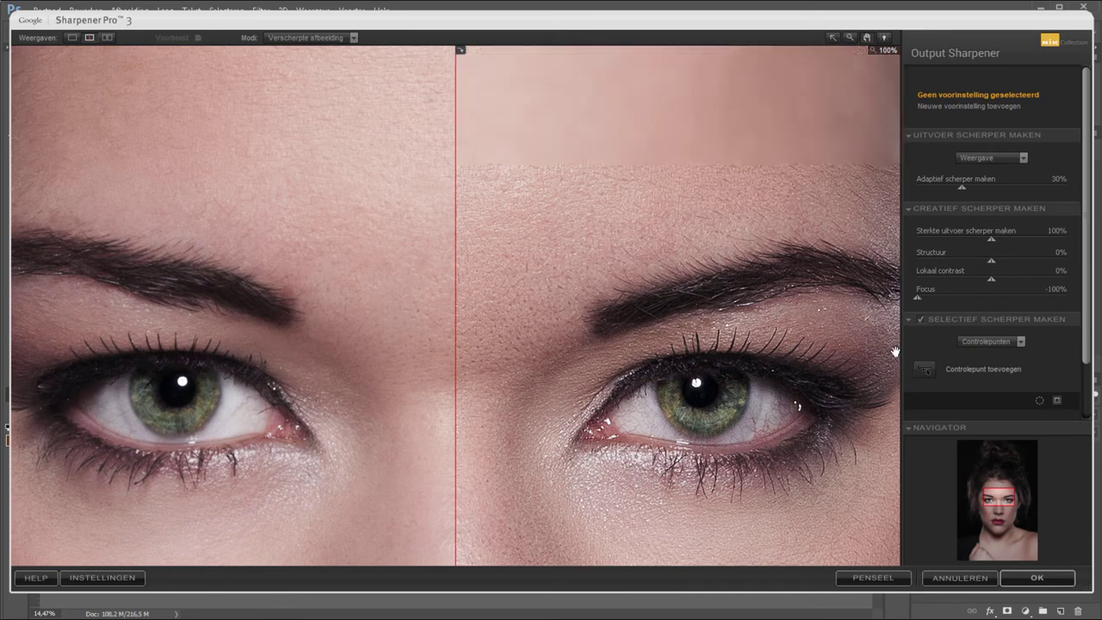
pyautogui.doubleClick(917, 297)
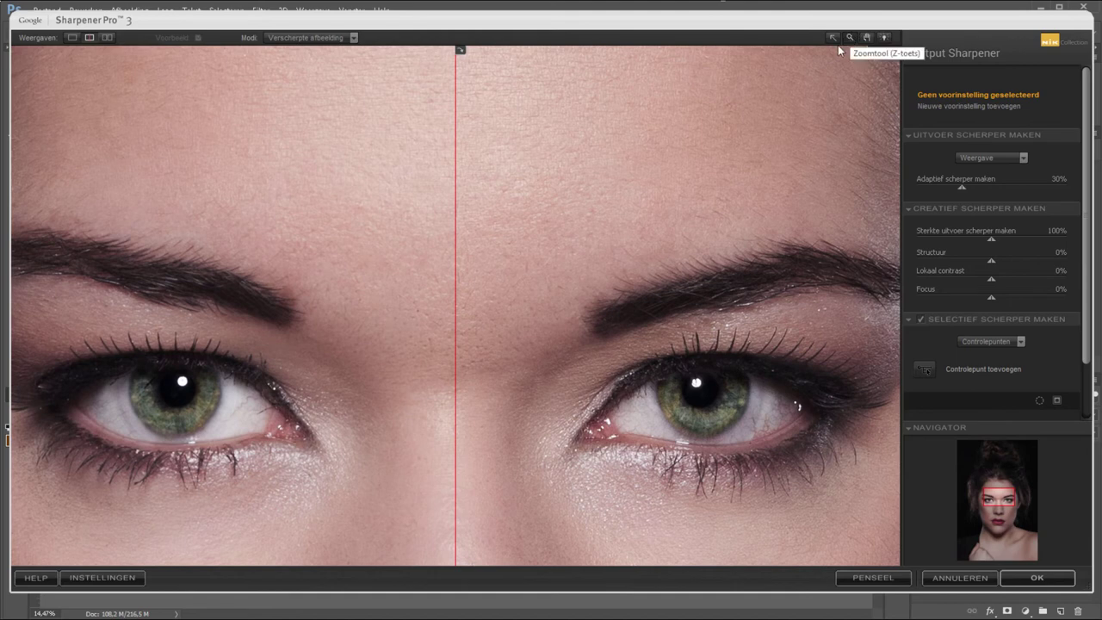
# - On the full portrait in single view, toggle Structuur between 100% and 0%
pyautogui.click(680, 187)
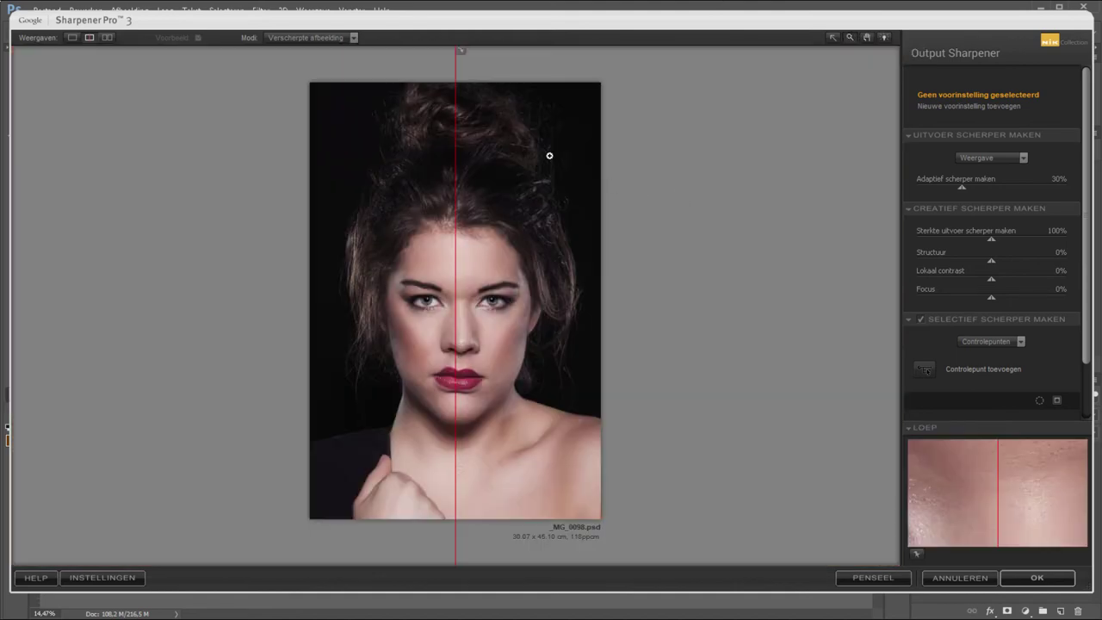
pyautogui.click(71, 39)
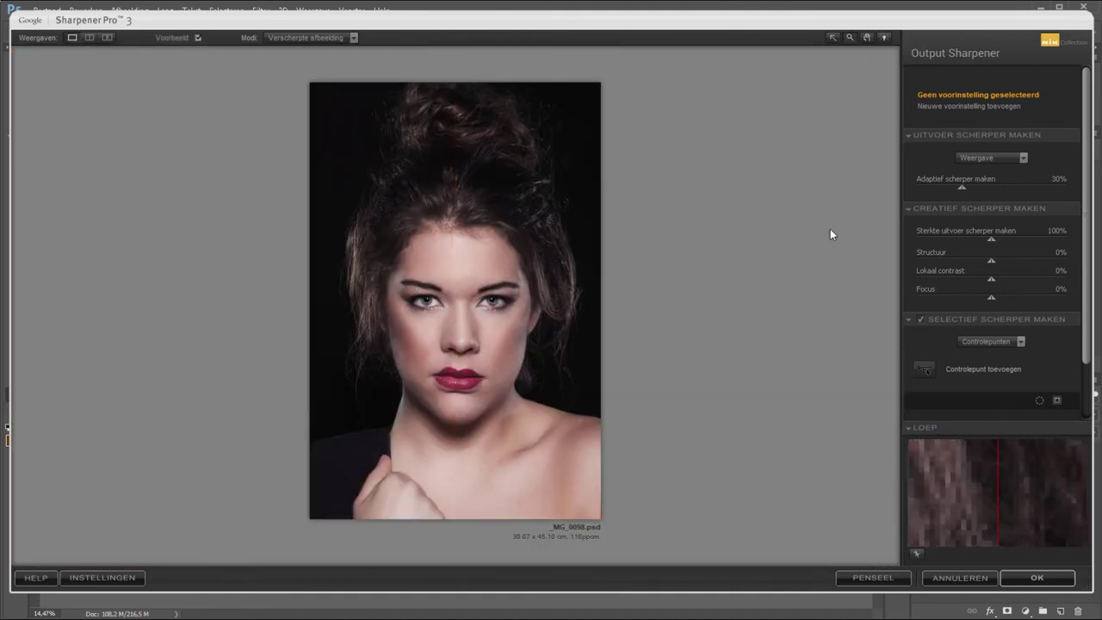
pyautogui.moveTo(992, 261); pyautogui.dragTo(1079, 272)
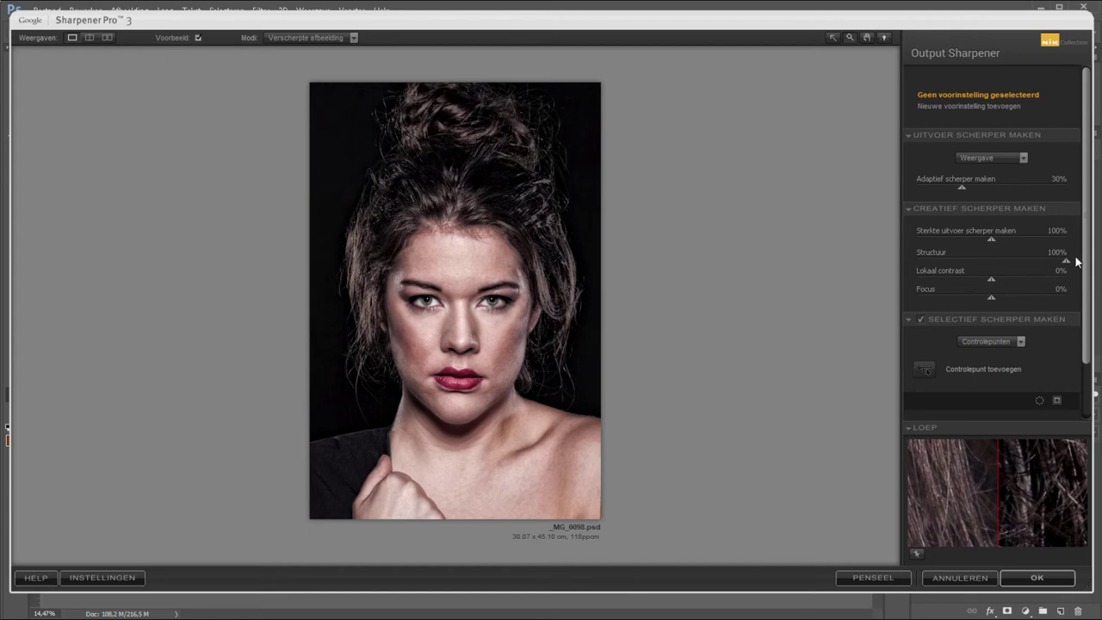
pyautogui.moveTo(1066, 261)
pyautogui.mouseDown()
pyautogui.moveTo(991, 261)
pyautogui.moveTo(1066, 279)
pyautogui.mouseUp()
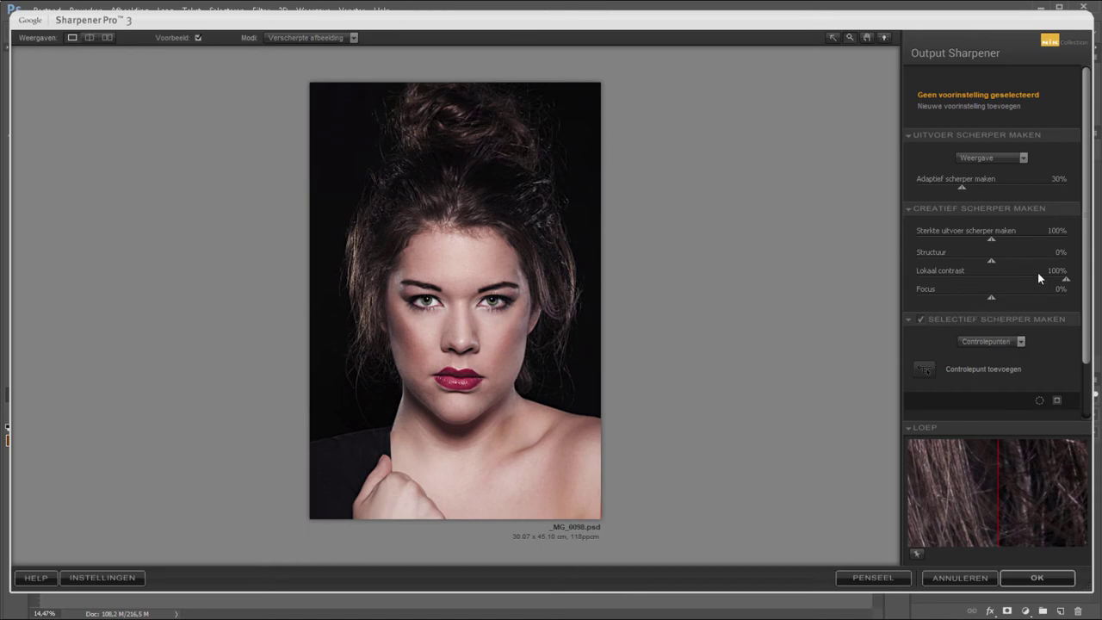
pyautogui.moveTo(991, 261)
pyautogui.mouseDown()
pyautogui.moveTo(1066, 262)
pyautogui.moveTo(991, 279)
pyautogui.mouseUp()
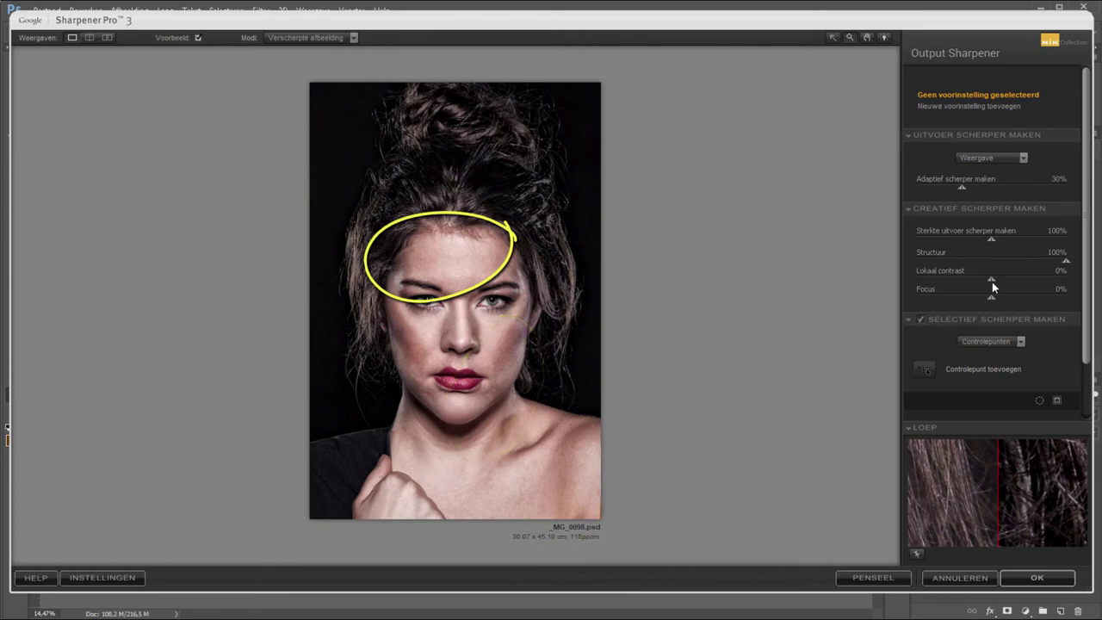
# - Try full Lokaal contrast, reset the slider, and zoom to 100% framing the eyes
pyautogui.moveTo(991, 279); pyautogui.dragTo(1075, 278)
pyautogui.doubleClick(1066, 260)
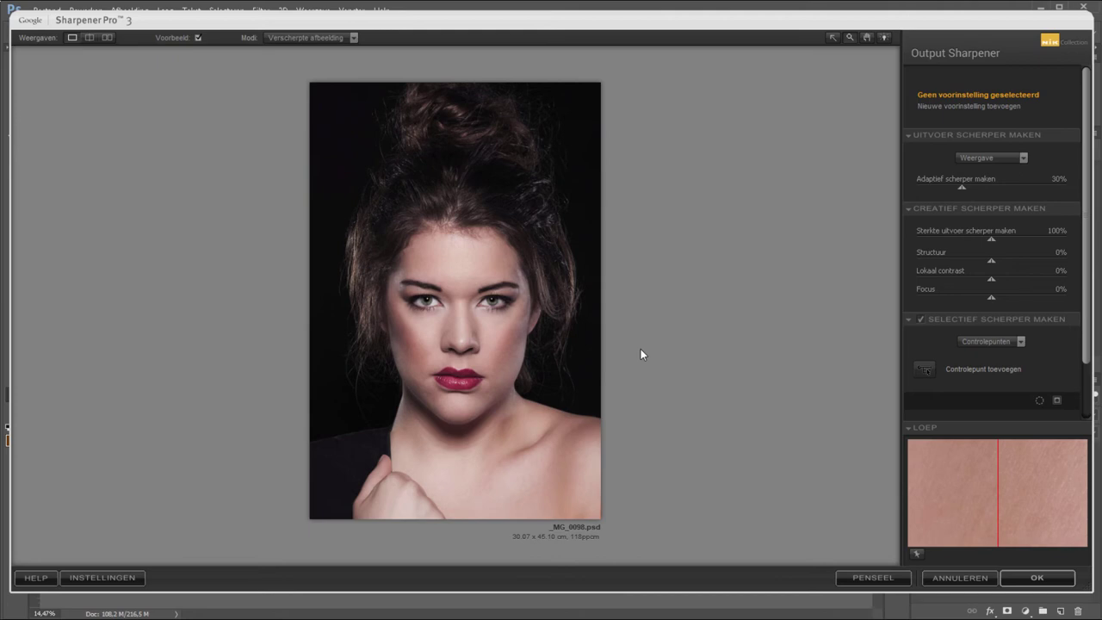
pyautogui.click(849, 37)
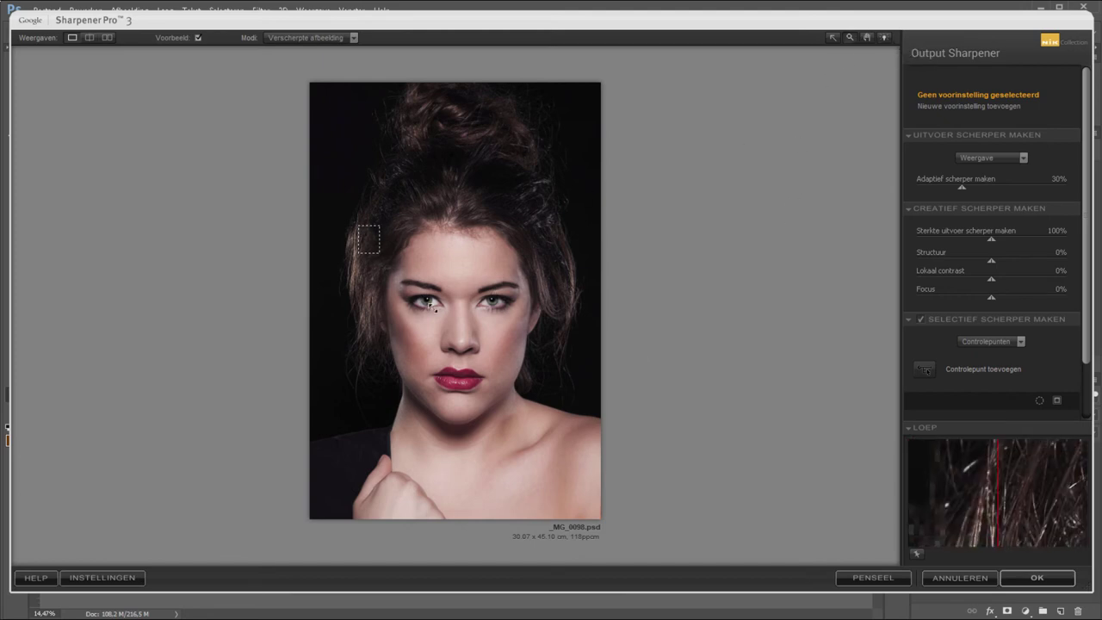
pyautogui.moveTo(357, 226); pyautogui.dragTo(593, 344)
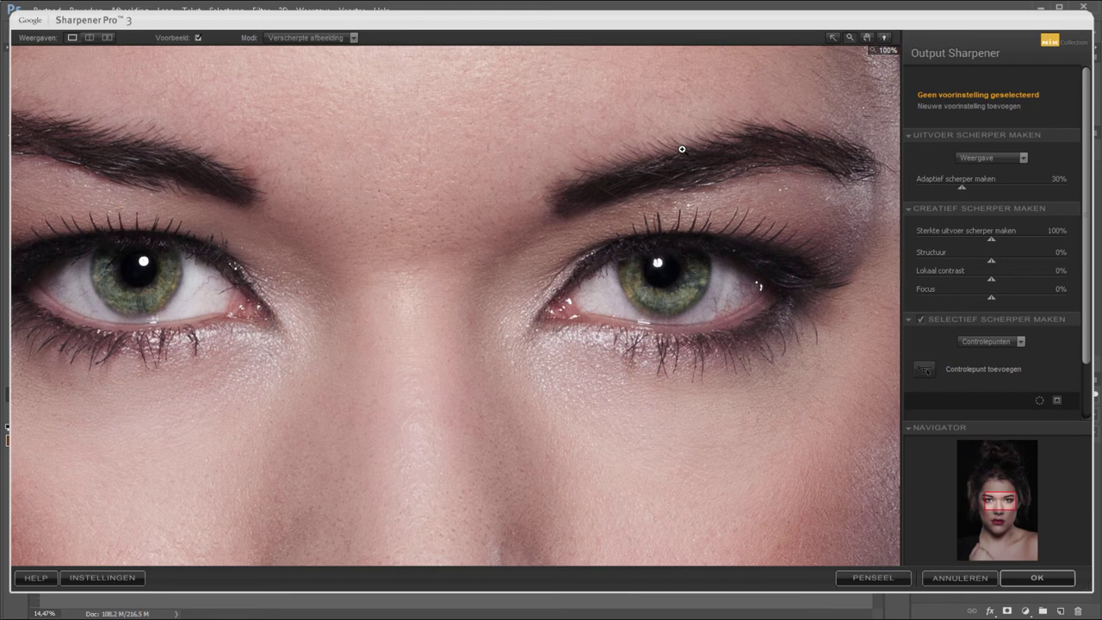
# - In split view of the eyes, raise Lokaal contrast to 10%, shift the divider, and zoom out to the full portrait
pyautogui.click(89, 38)
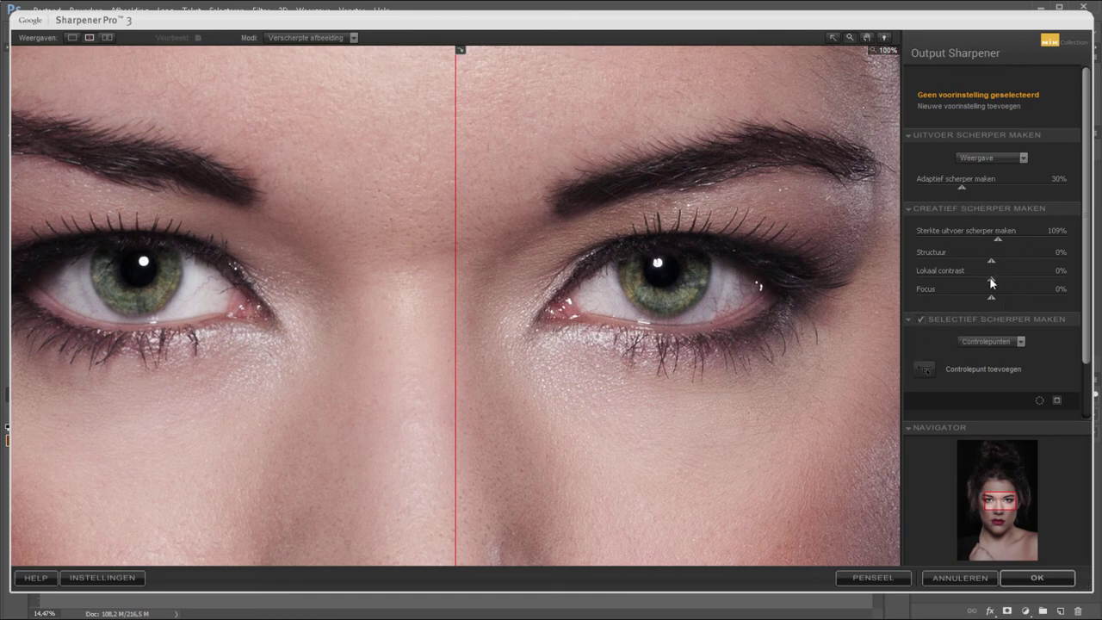
pyautogui.moveTo(996, 277); pyautogui.dragTo(999, 284)
pyautogui.moveTo(454, 95)
pyautogui.mouseDown()
pyautogui.moveTo(935, 104)
pyautogui.moveTo(824, 130)
pyautogui.moveTo(126, 146)
pyautogui.moveTo(44, 162)
pyautogui.moveTo(468, 163)
pyautogui.moveTo(408, 176)
pyautogui.mouseUp()
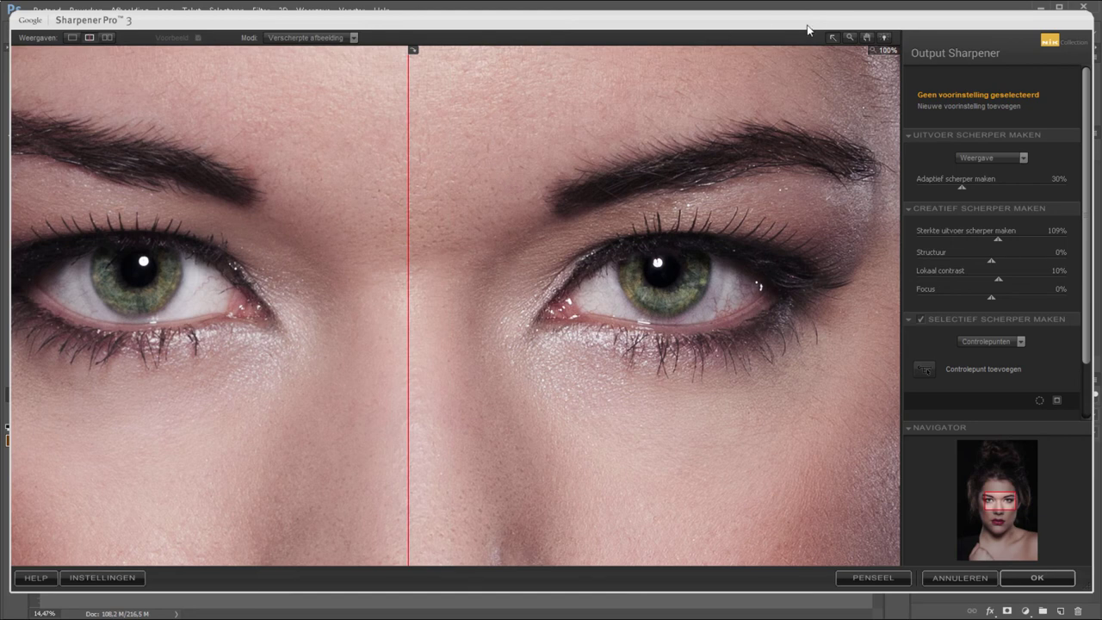
pyautogui.click(850, 37)
pyautogui.click(696, 210)
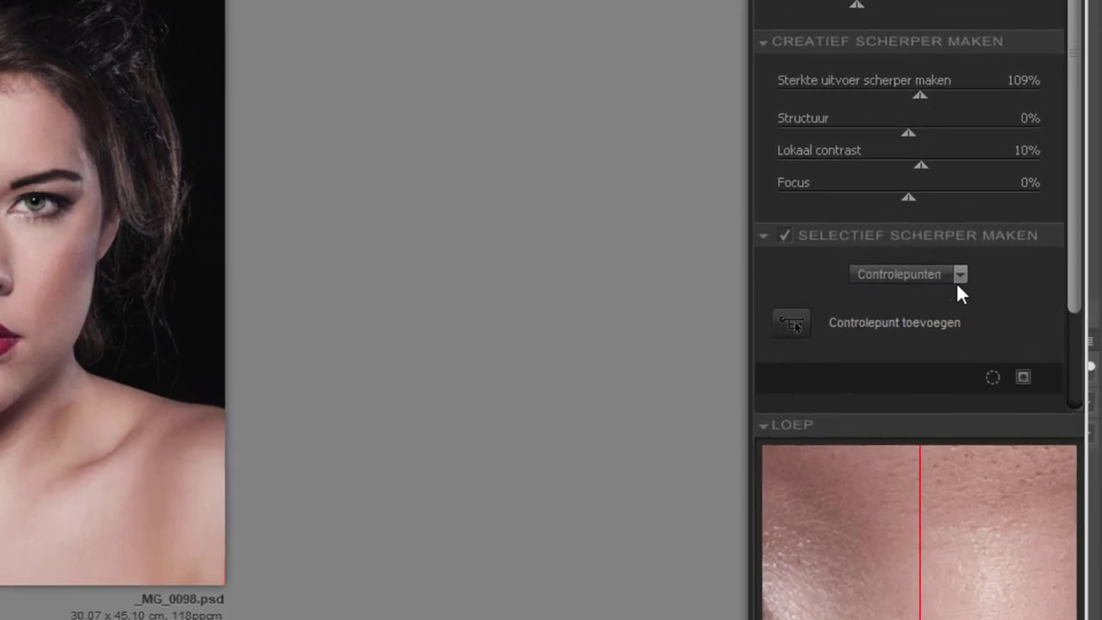
# - Switch selective sharpening to Kleurbereiken and sample the lip colour into the first colour range
pyautogui.click(959, 275)
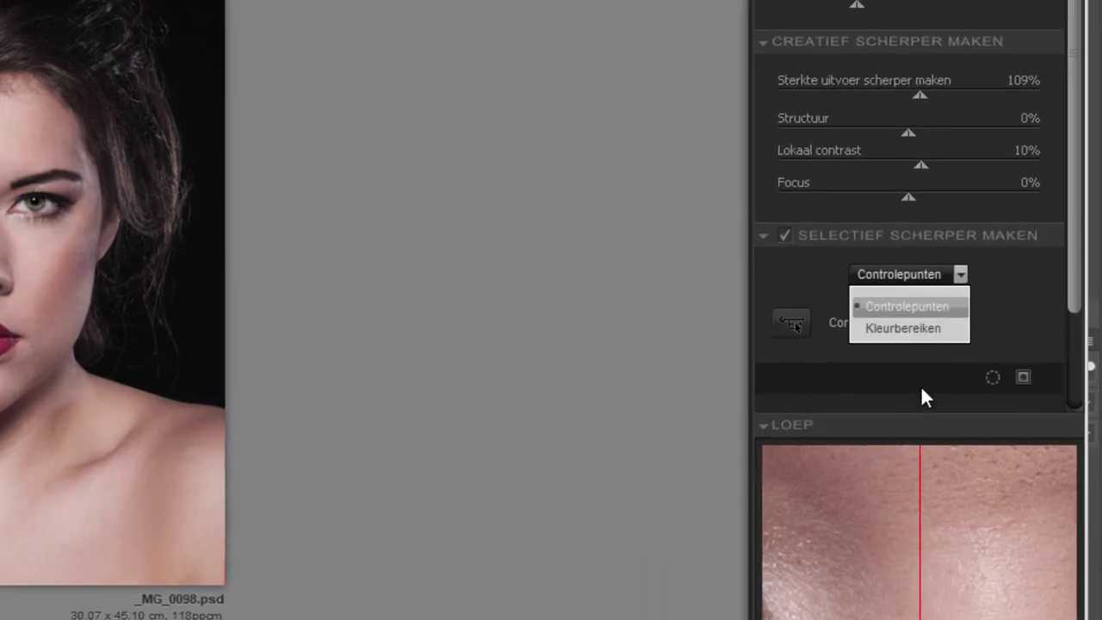
pyautogui.click(933, 328)
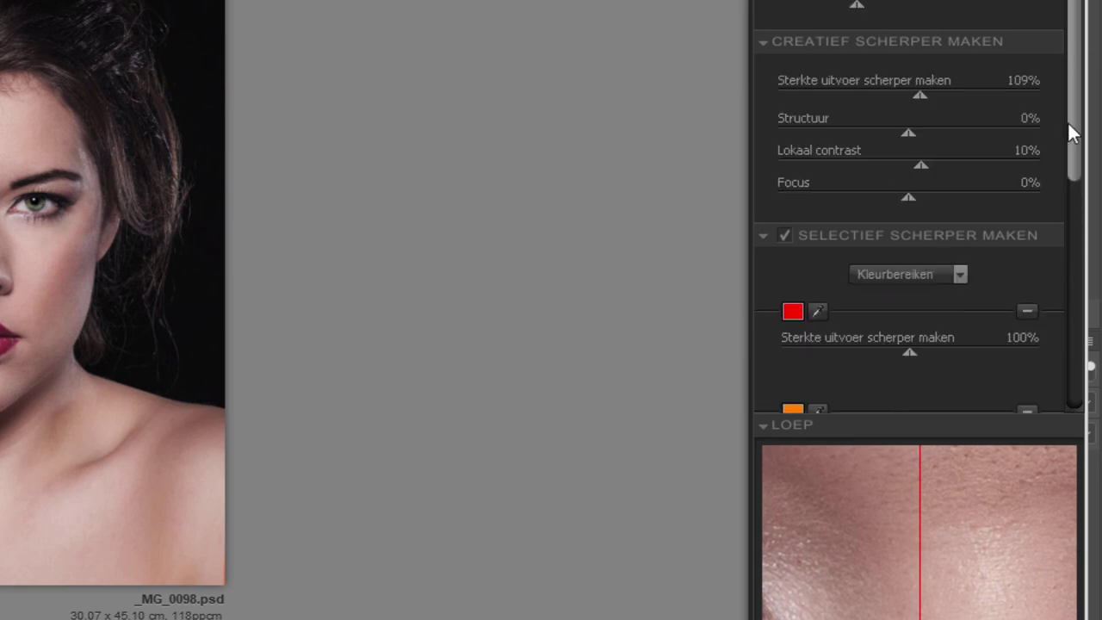
pyautogui.moveTo(1074, 139); pyautogui.dragTo(1077, 344)
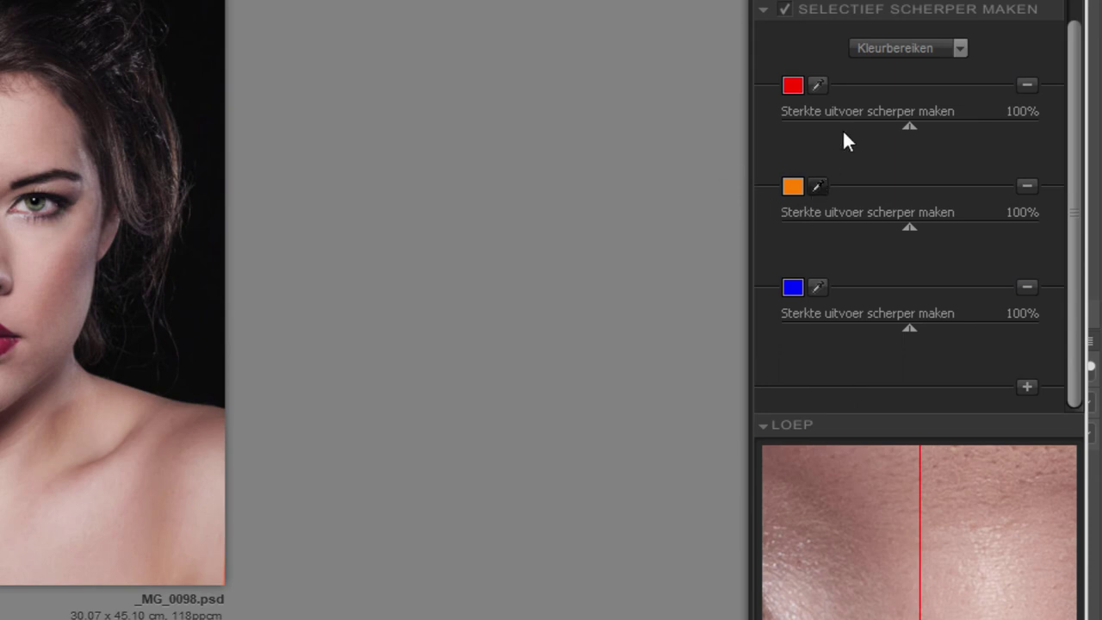
pyautogui.click(9, 342)
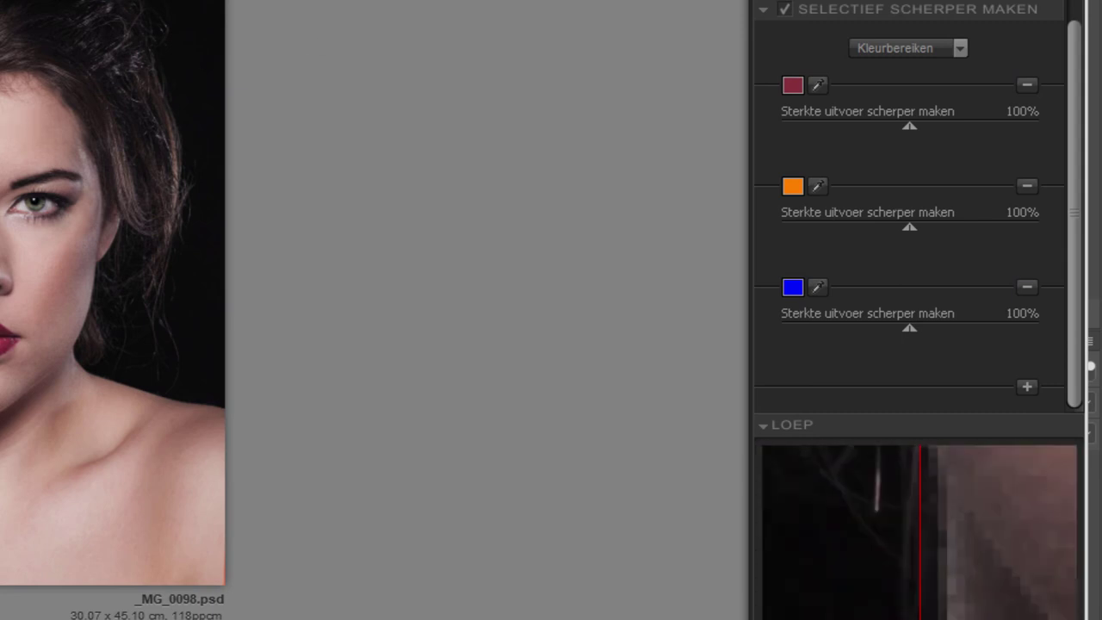
# - Zoom in on the lips and set the lip-colour sharpening to 0%, briefly comparing at 200%
pyautogui.moveTo(2, 291); pyautogui.dragTo(69, 403)
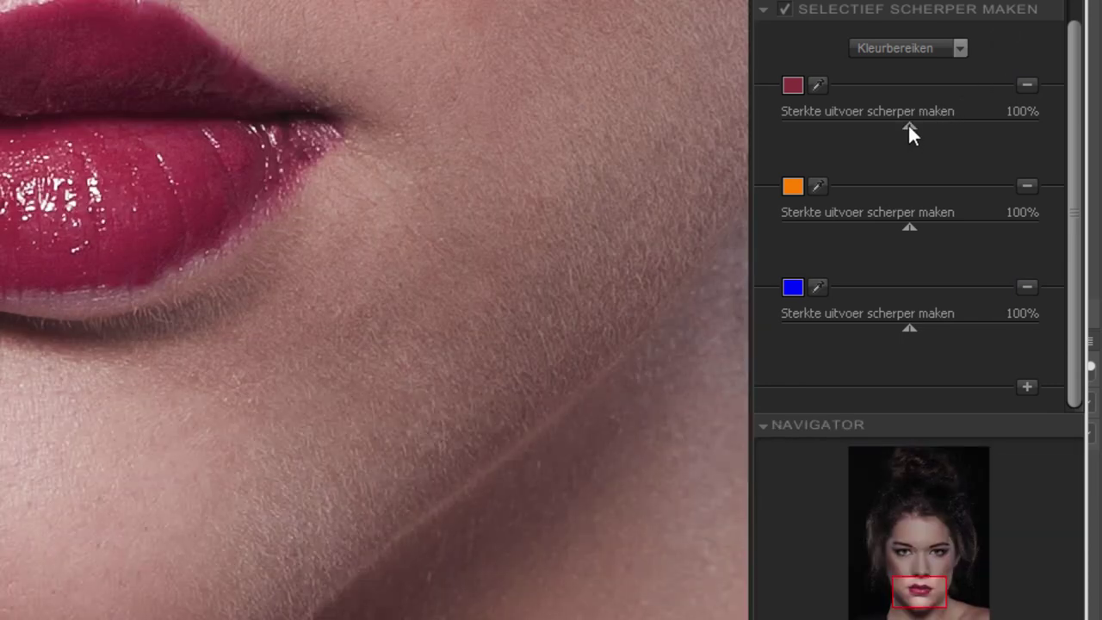
pyautogui.moveTo(910, 125); pyautogui.dragTo(744, 128)
pyautogui.moveTo(787, 125); pyautogui.dragTo(1055, 127)
pyautogui.moveTo(1037, 125); pyautogui.dragTo(711, 127)
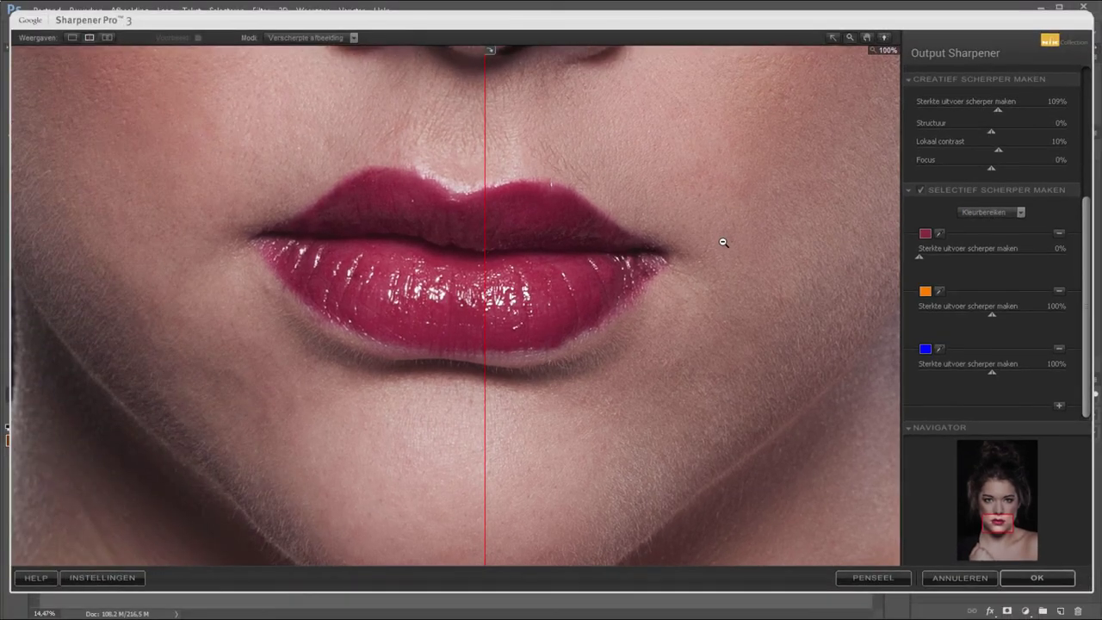
pyautogui.click(723, 242)
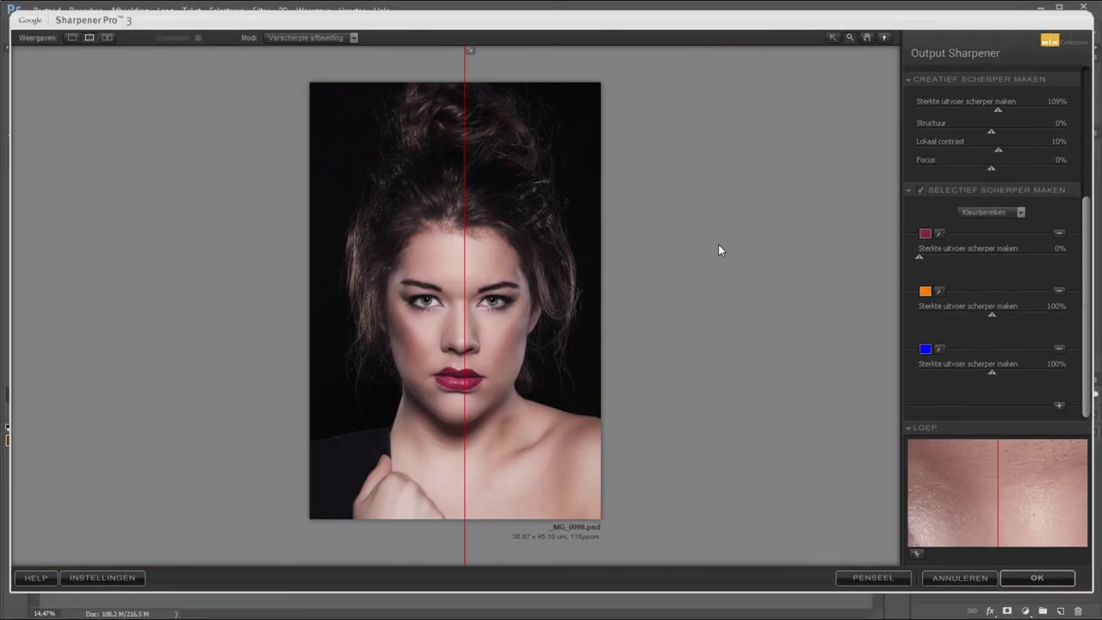